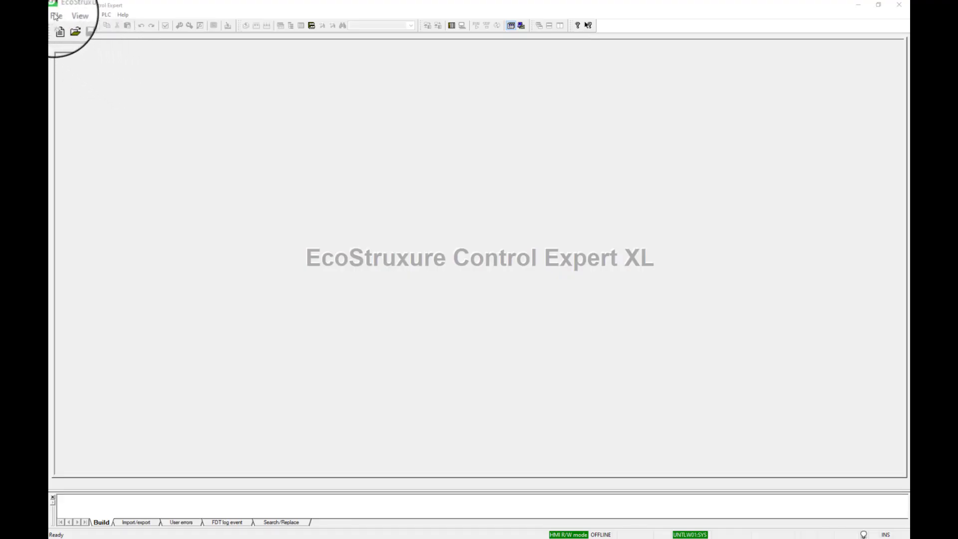
Open the lpu4 (1).stu project.
click(55, 16)
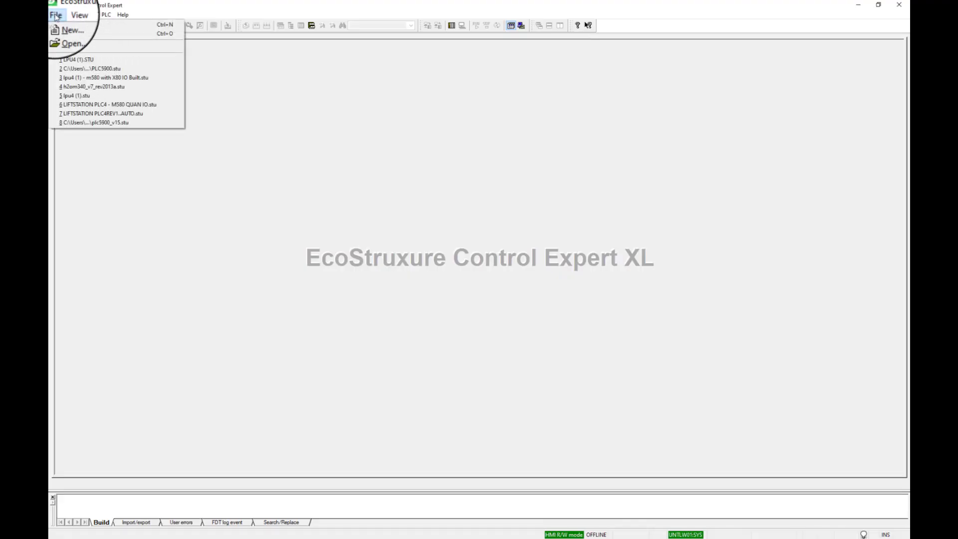
click(72, 32)
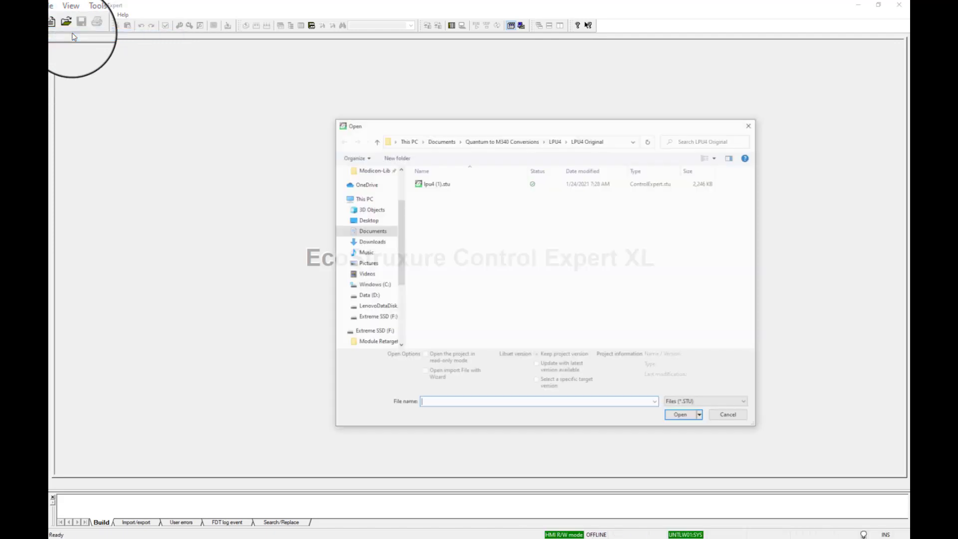
click(430, 184)
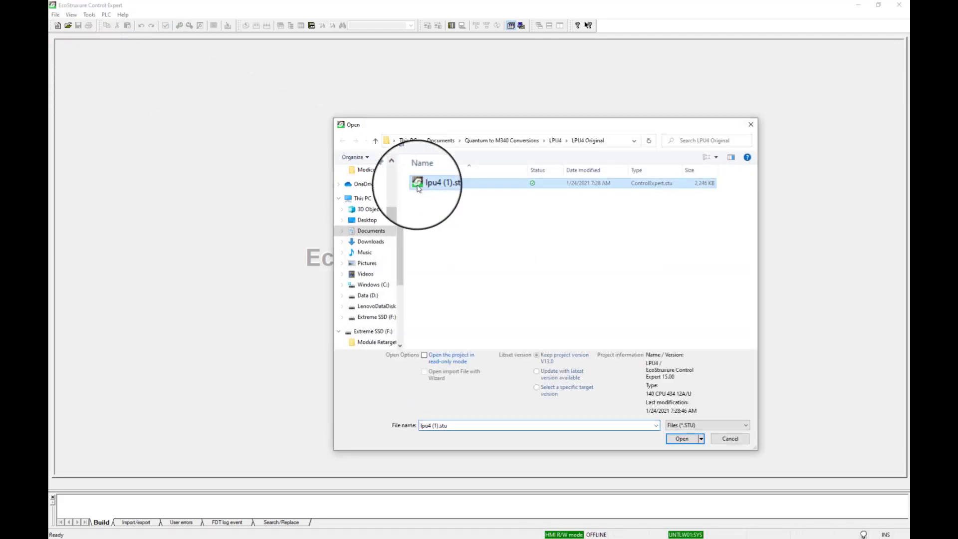
click(682, 439)
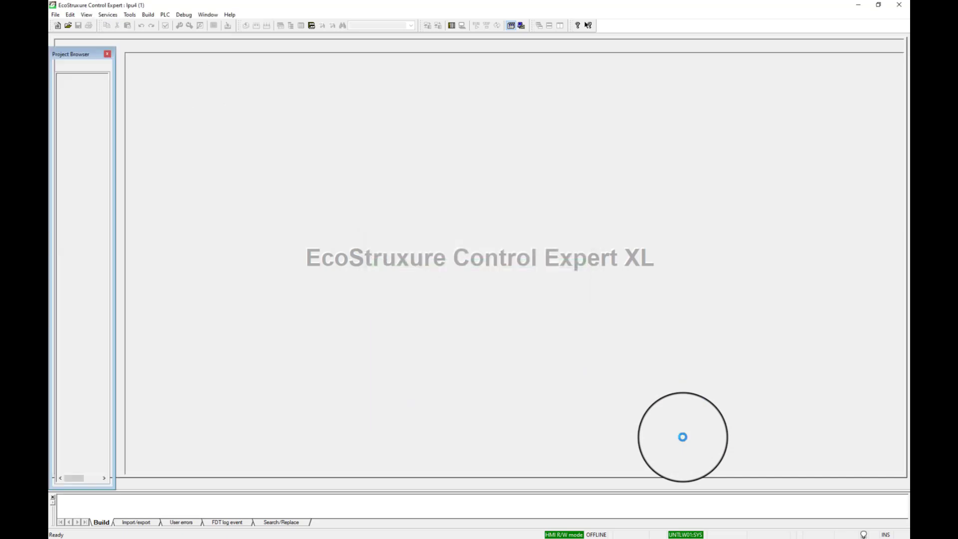
Export the project settings to a template file named test.
click(128, 16)
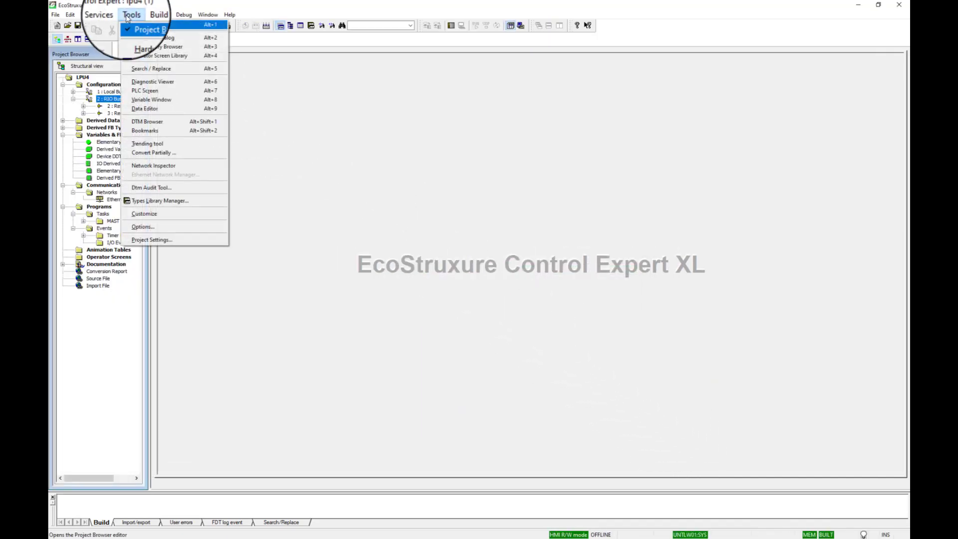
click(156, 241)
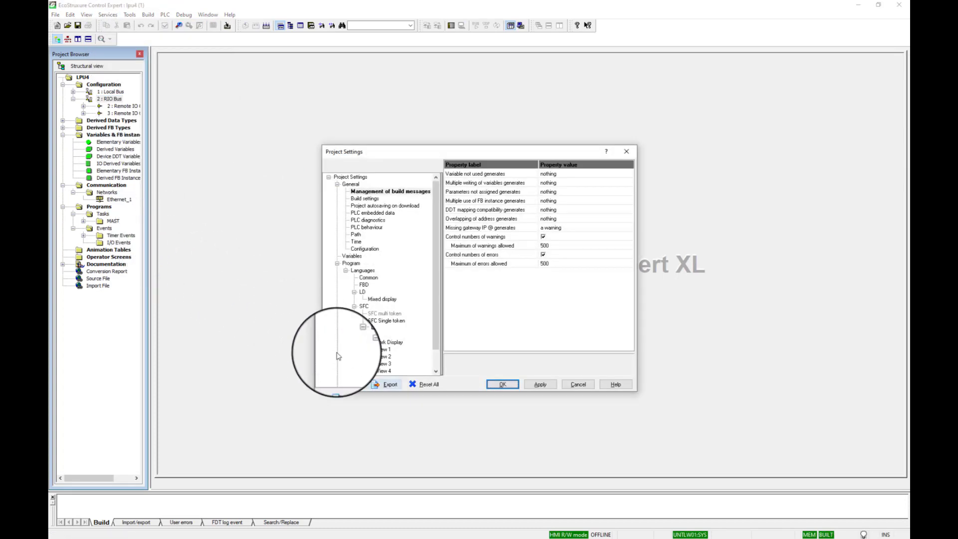
click(390, 384)
text(test)
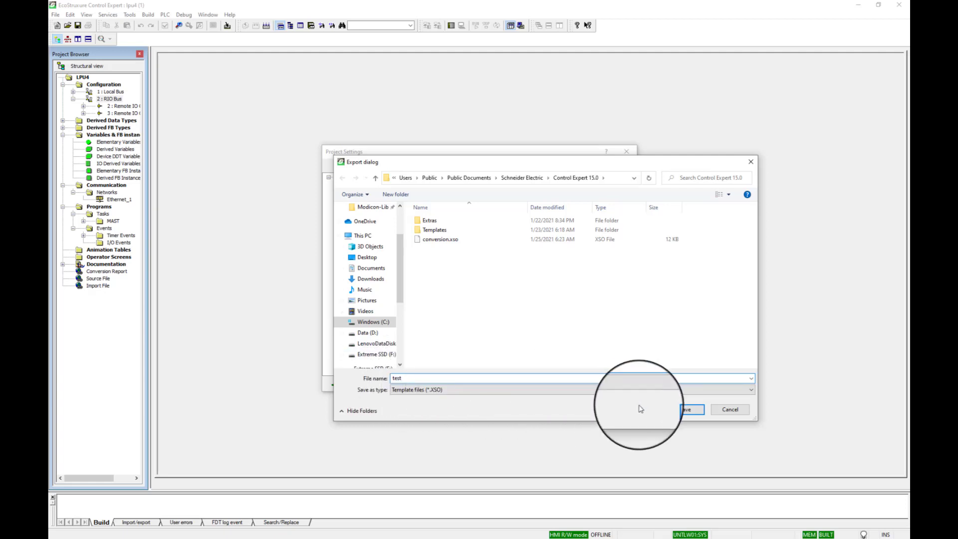
click(686, 410)
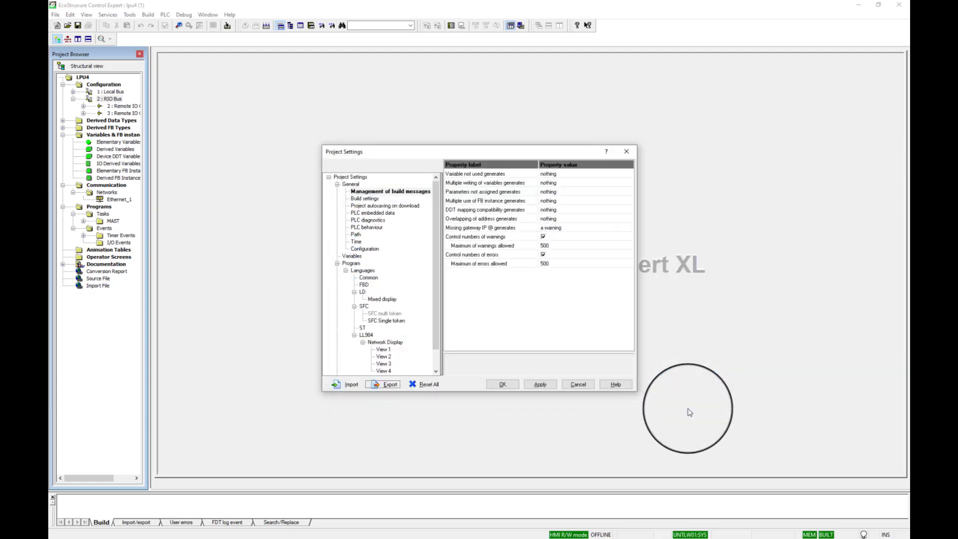
click(503, 385)
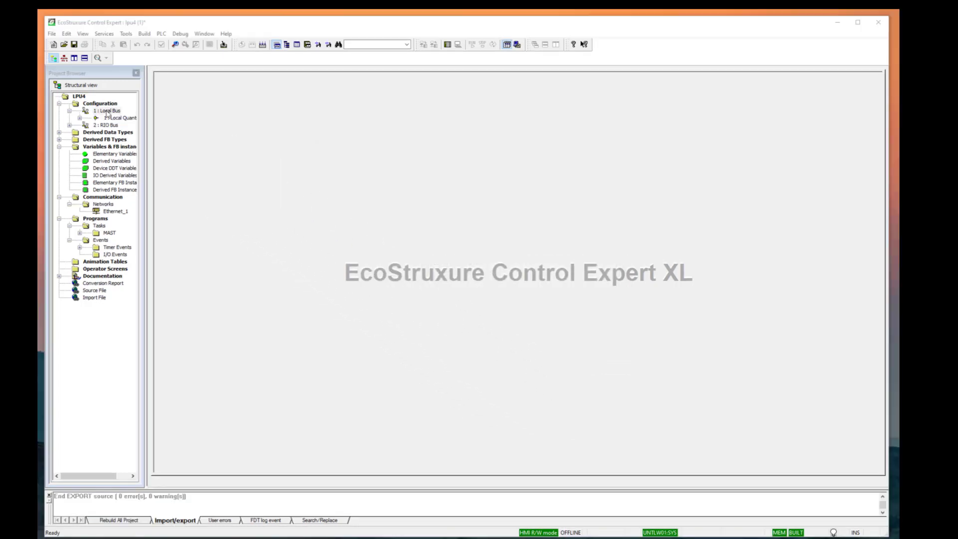
double_click(106, 112)
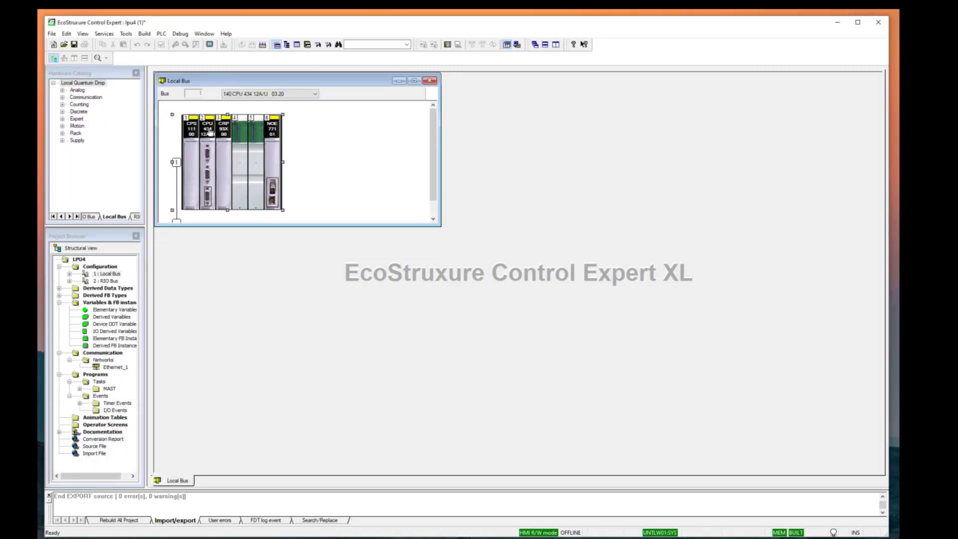
double_click(209, 130)
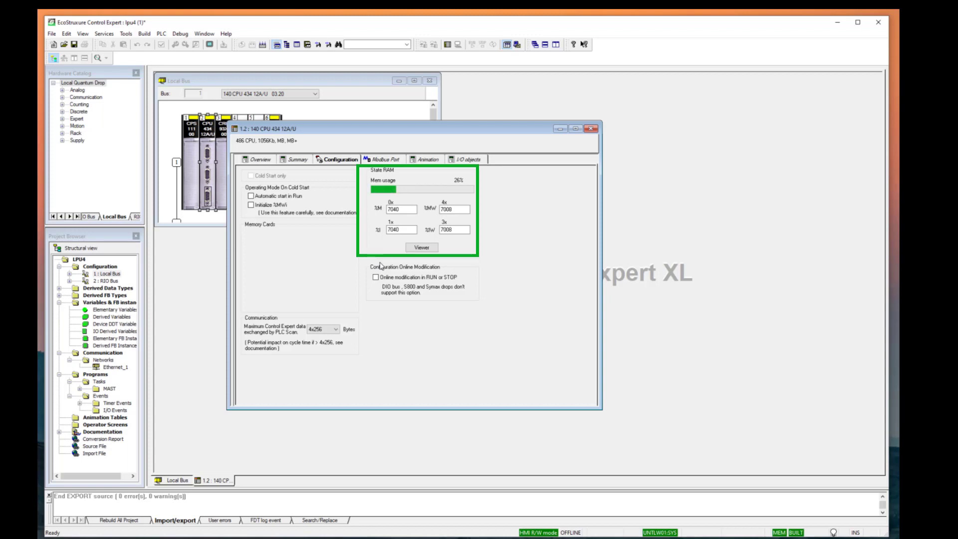
click(591, 129)
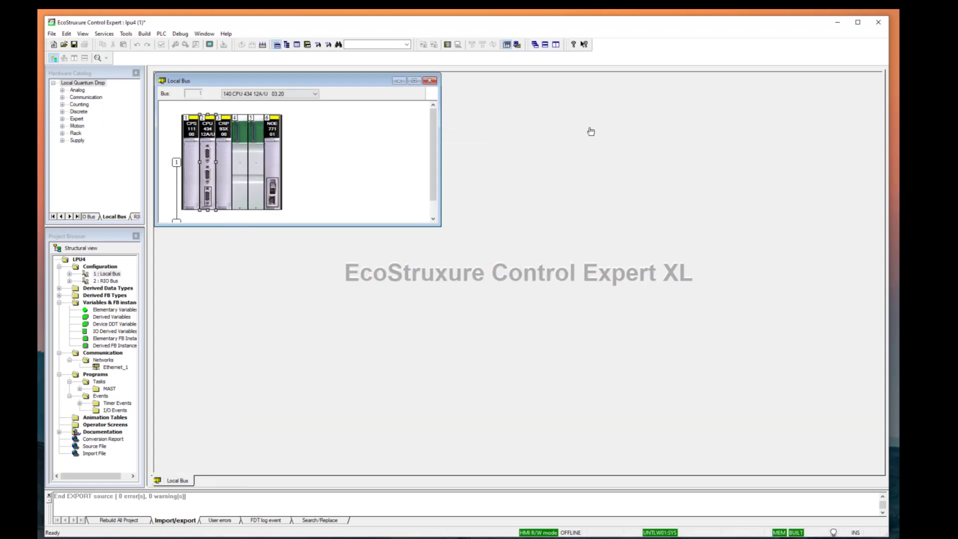
click(432, 82)
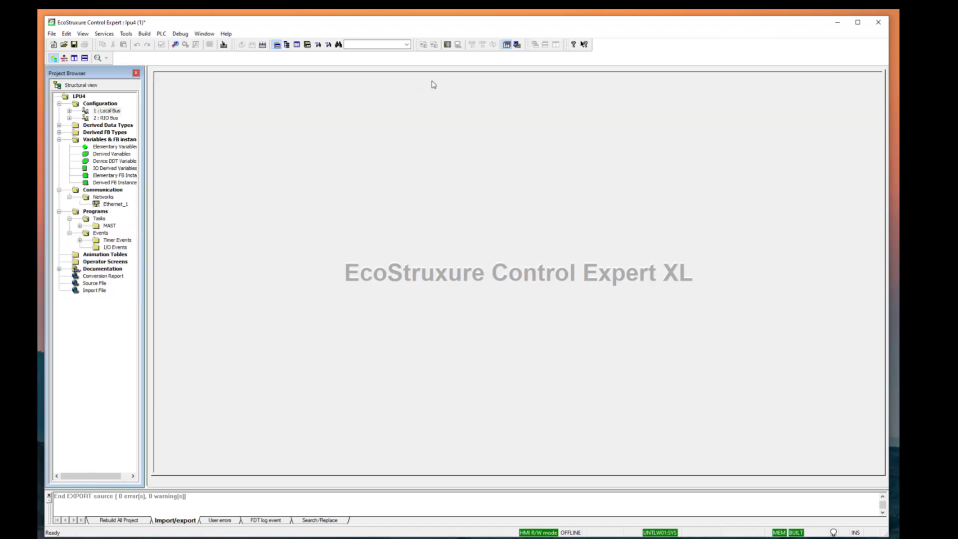
double_click(110, 118)
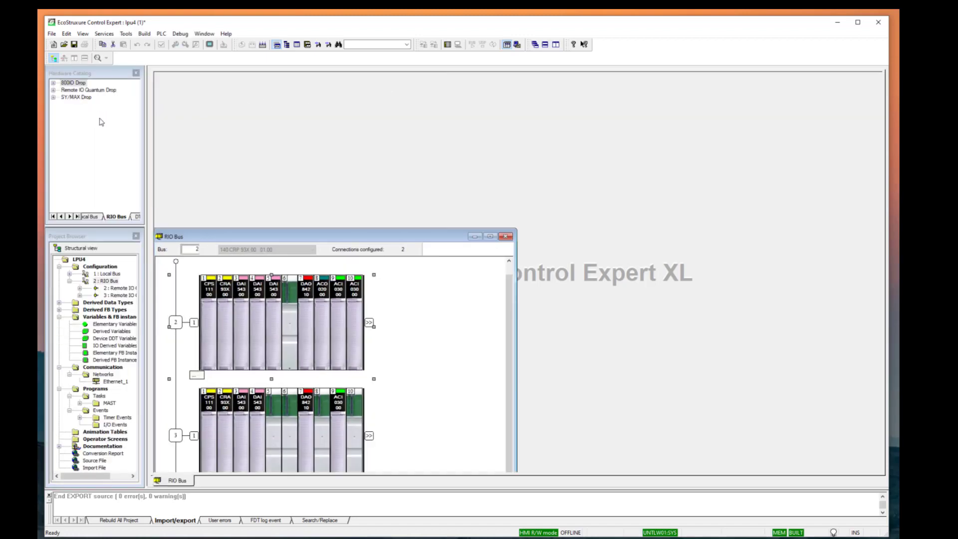
double_click(242, 296)
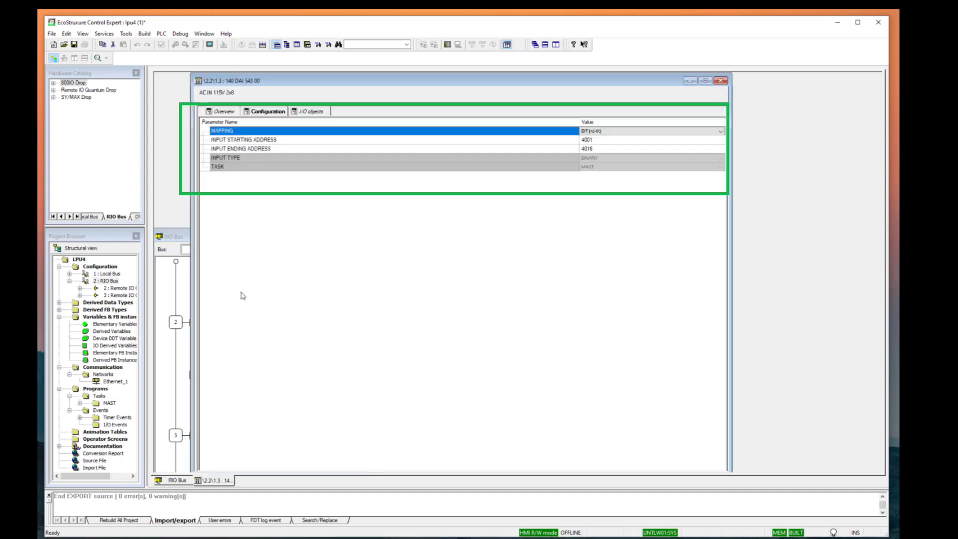
click(608, 130)
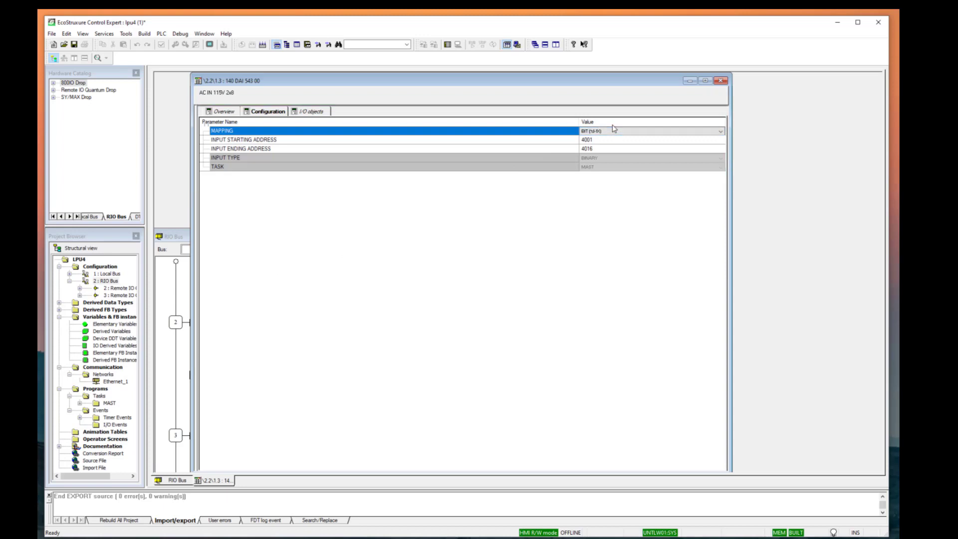
key(ctrl+F4)
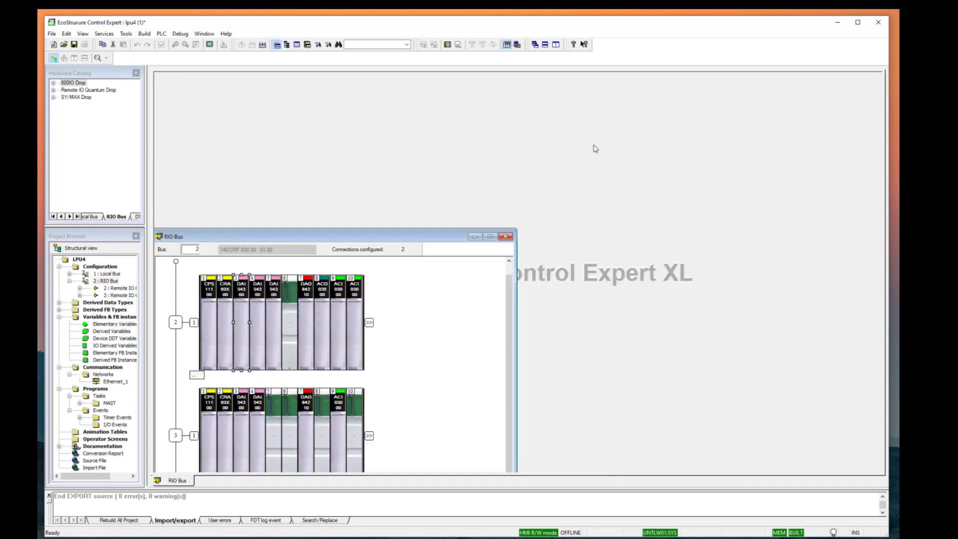
click(507, 237)
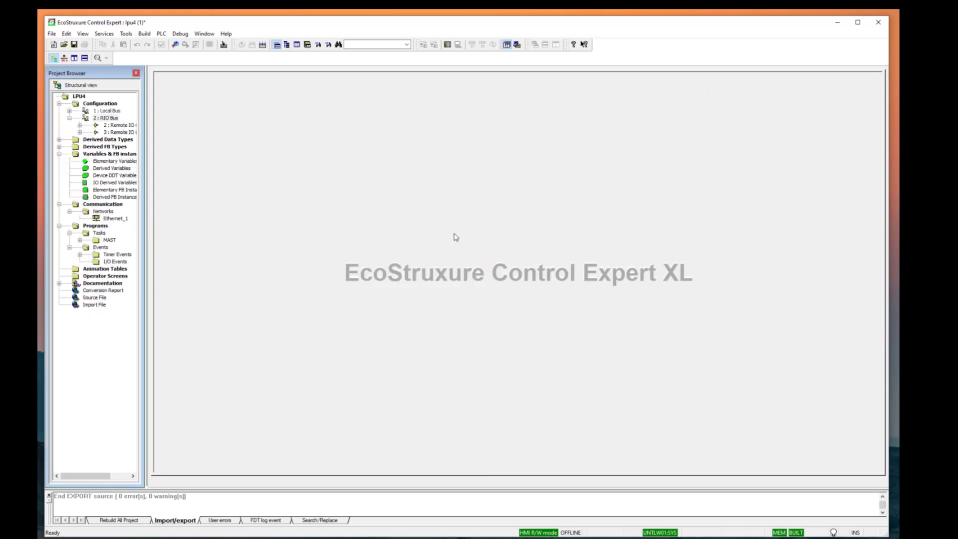
Check the Ethernet_1 configuration, then rebuild all of the lpu4 project.
double_click(116, 219)
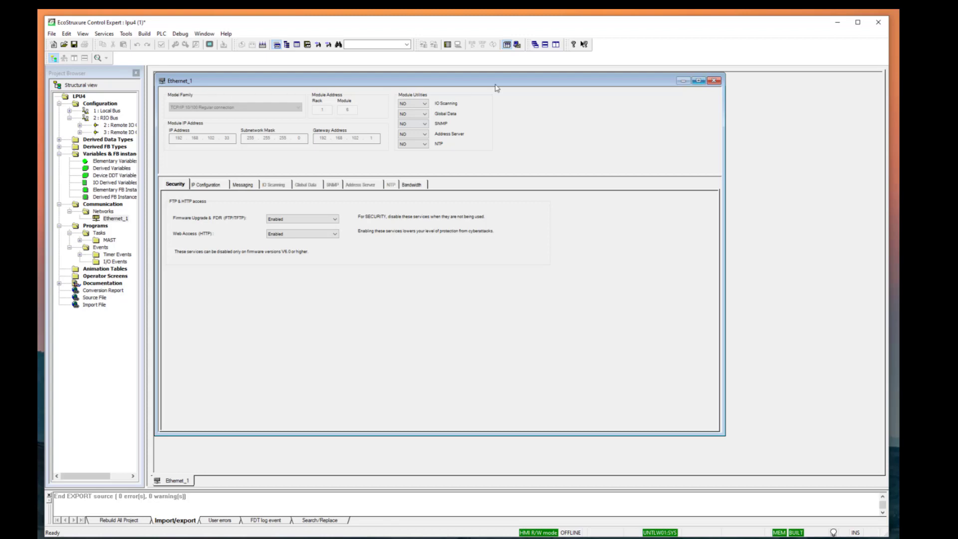
click(717, 81)
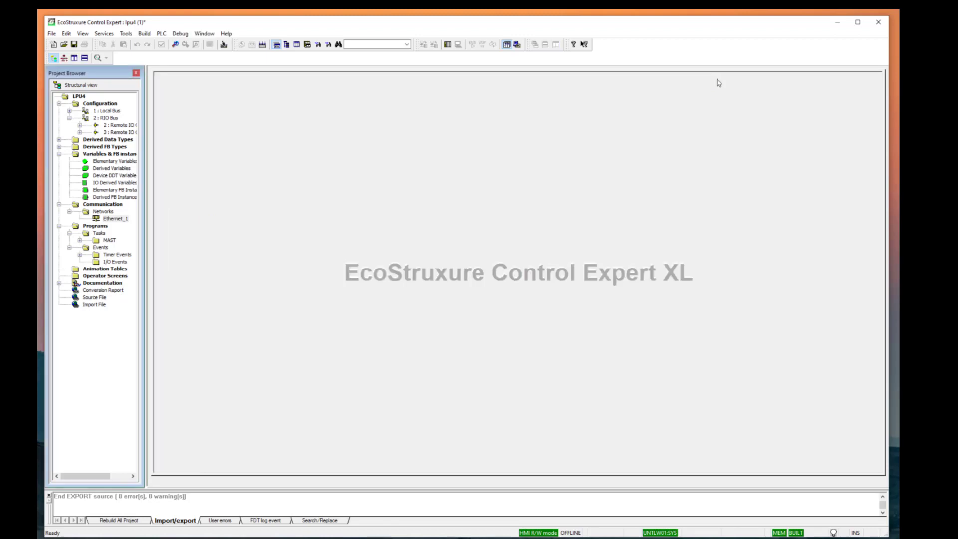
click(144, 34)
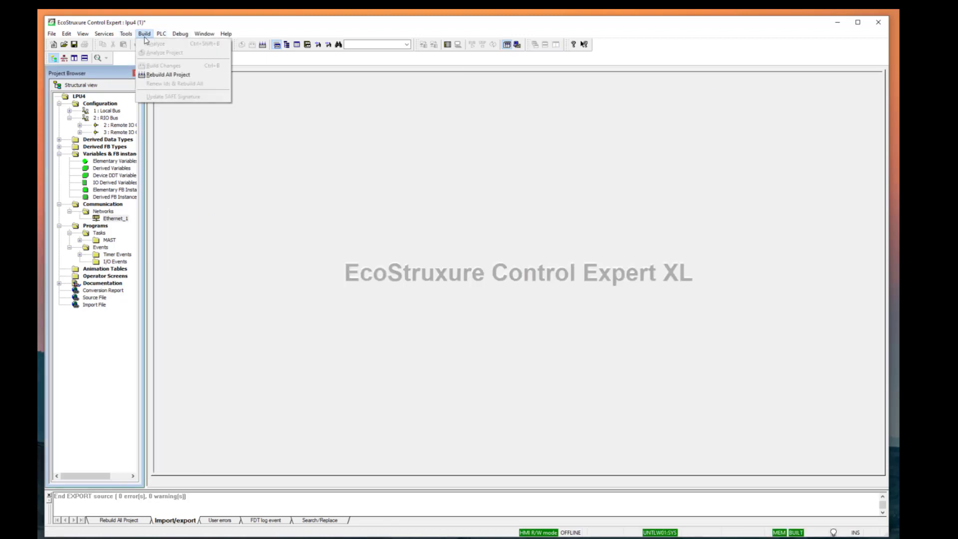
click(168, 75)
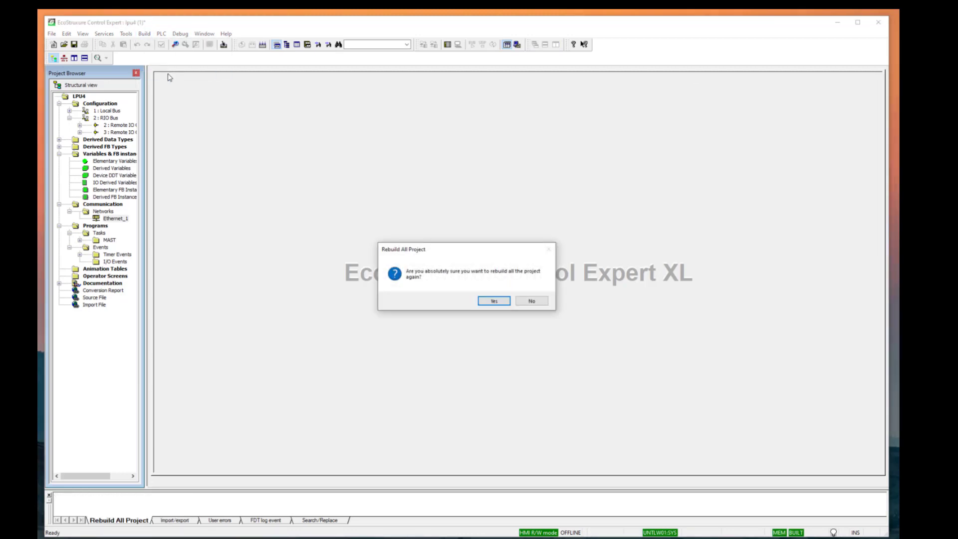
click(494, 301)
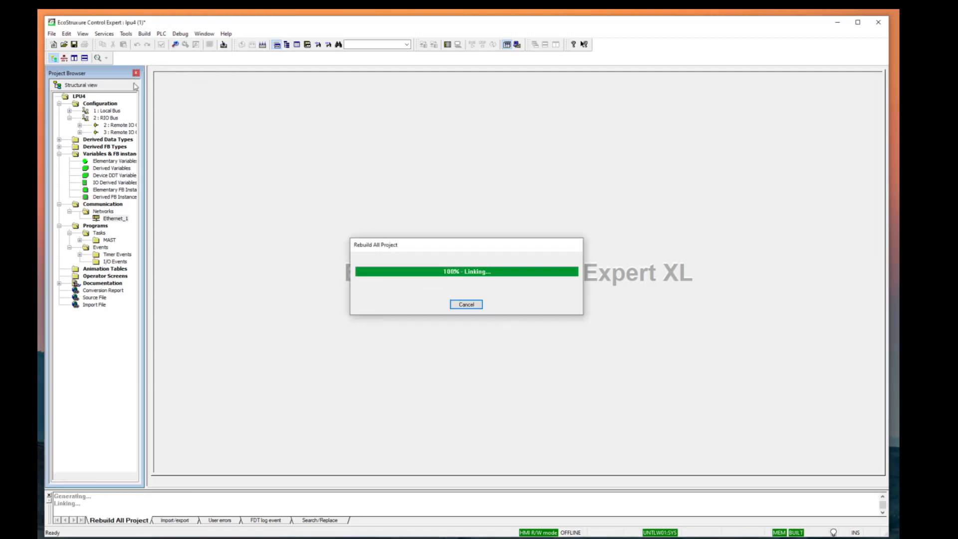
click(52, 34)
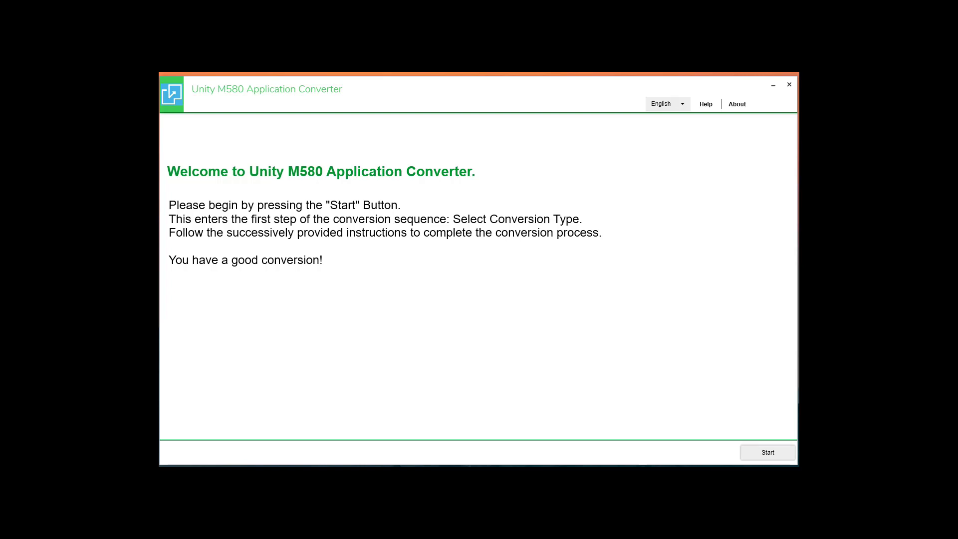
Start the converter wizard with Quantum application from Unity and advance to the Analyze step.
click(761, 454)
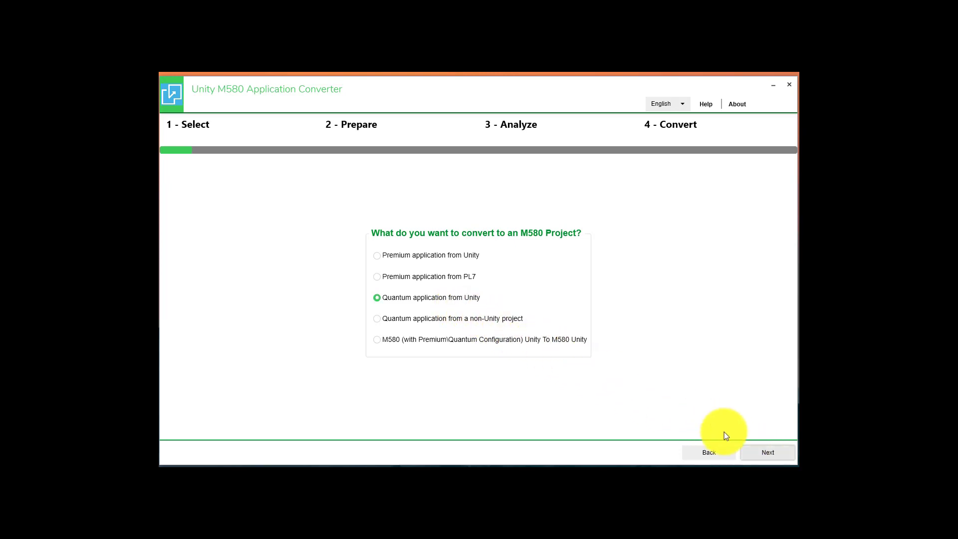
click(762, 450)
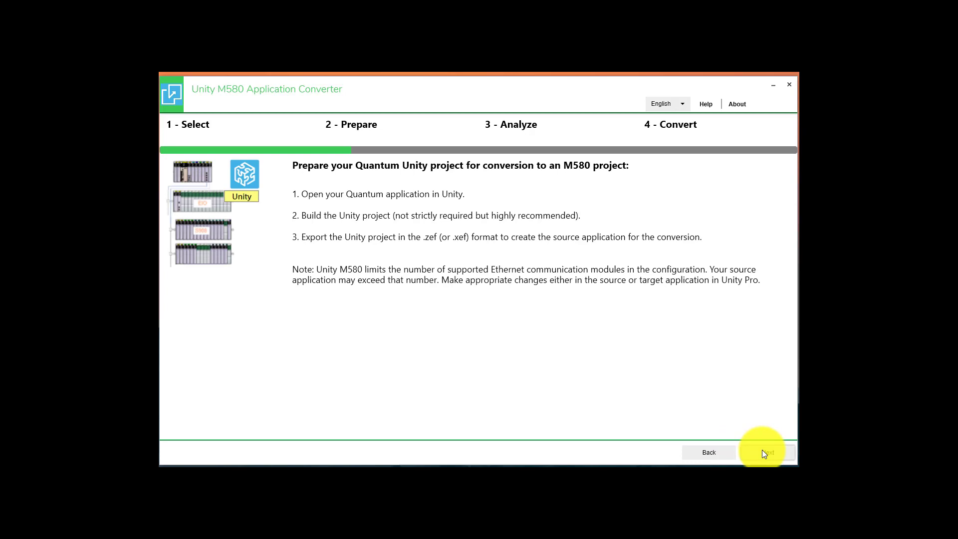
click(771, 453)
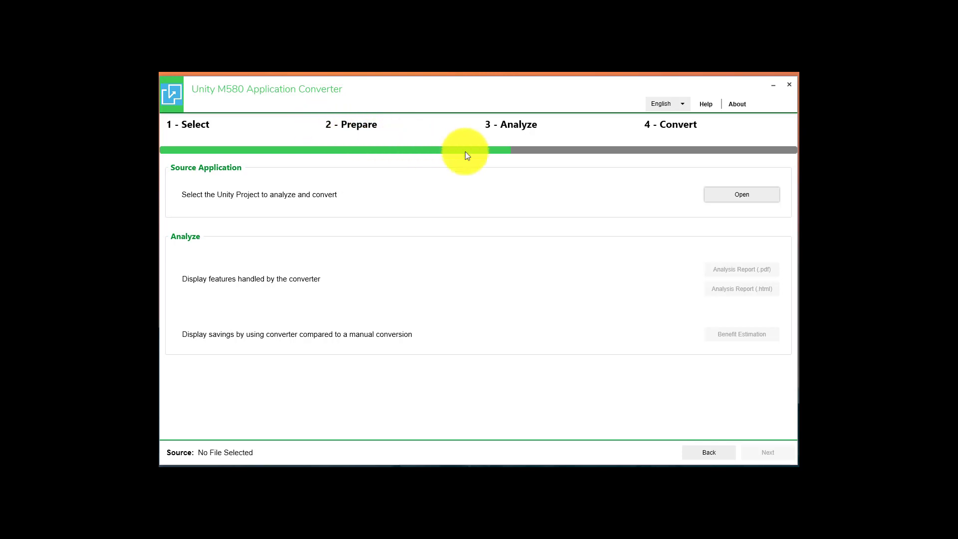
Load and analyze lpu4 (1).zef, then advance to the Convert options.
click(719, 194)
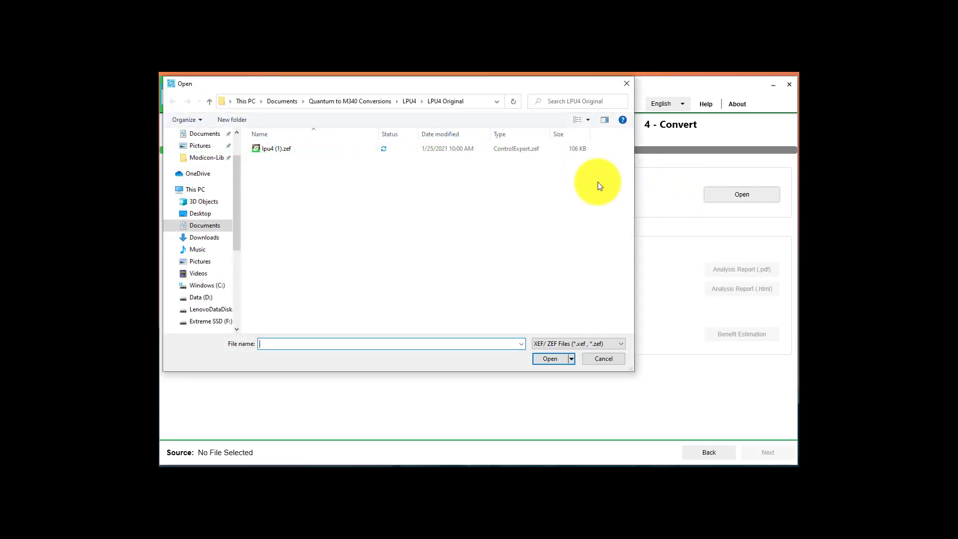
click(275, 149)
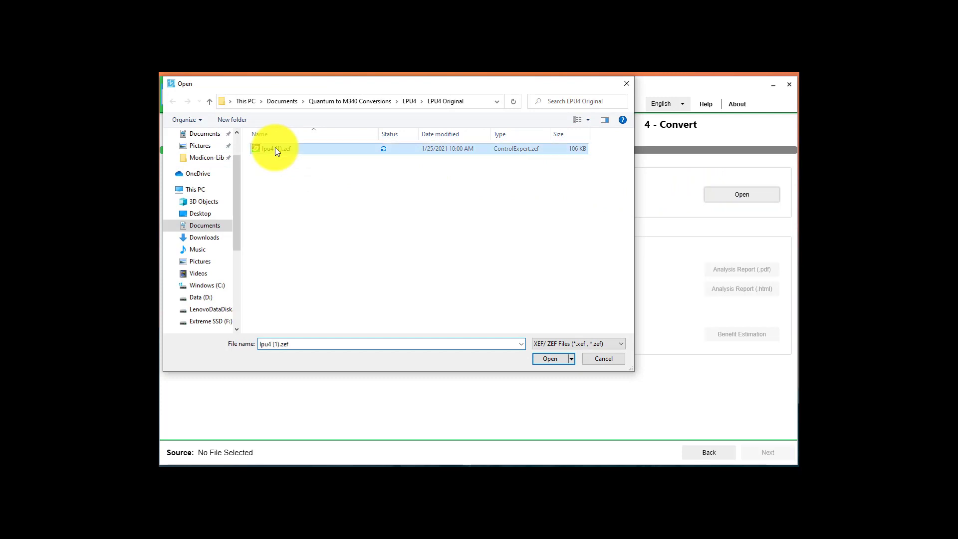
click(547, 361)
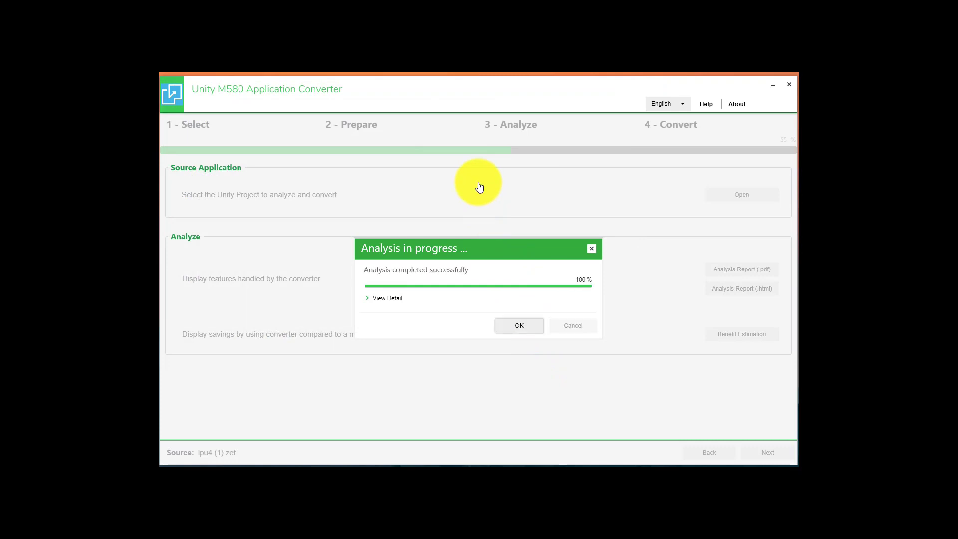
click(518, 325)
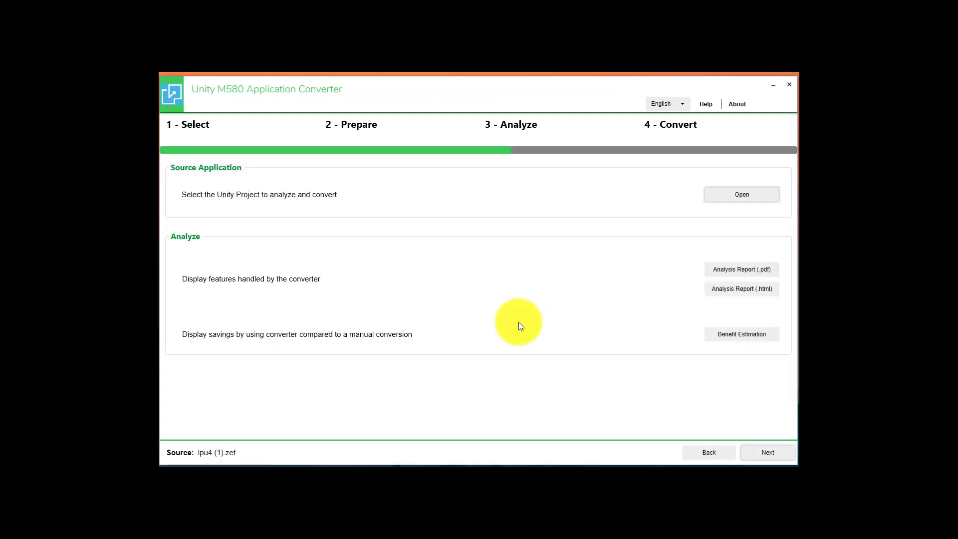
click(765, 450)
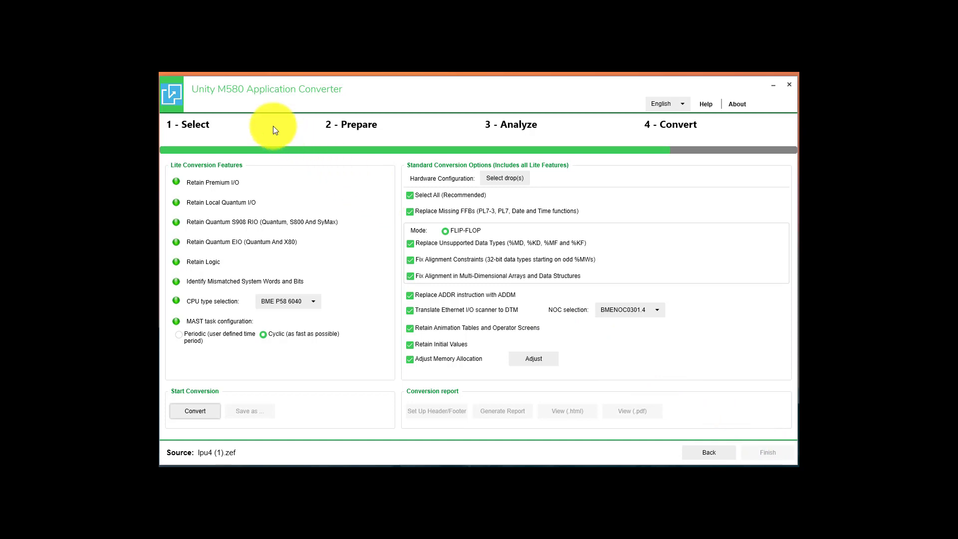
Set Drop 2 and Drop 3 to 'Replace with EIO - X80 drop', accepting the suggested modules.
click(519, 178)
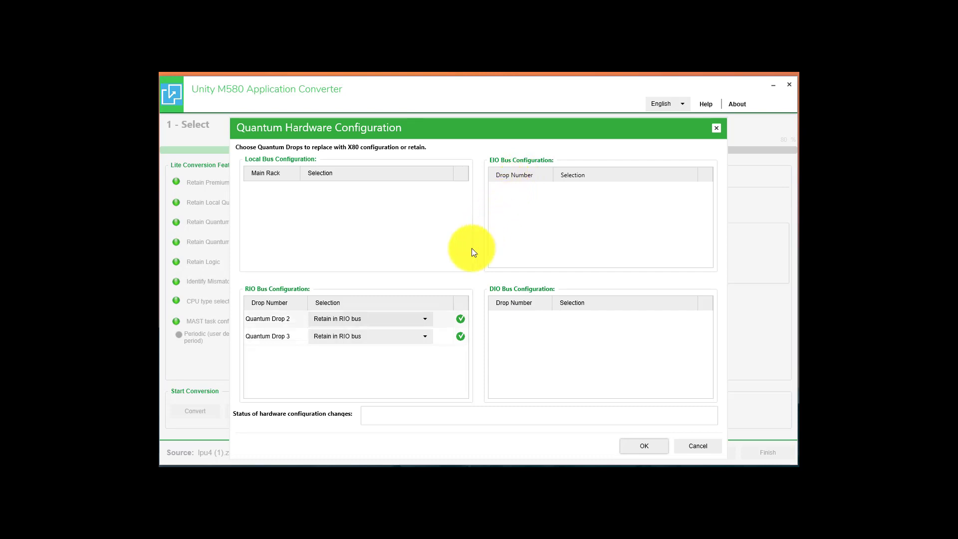
click(425, 322)
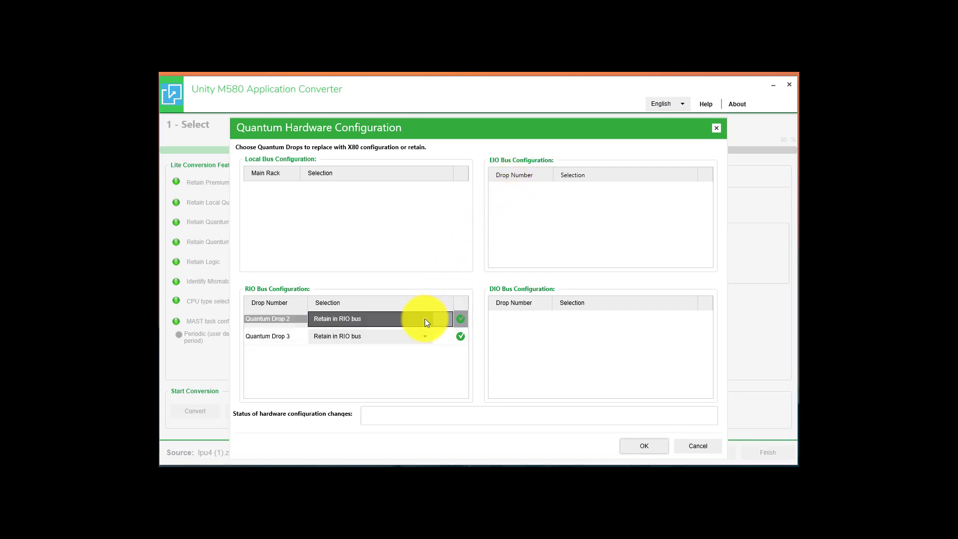
click(424, 322)
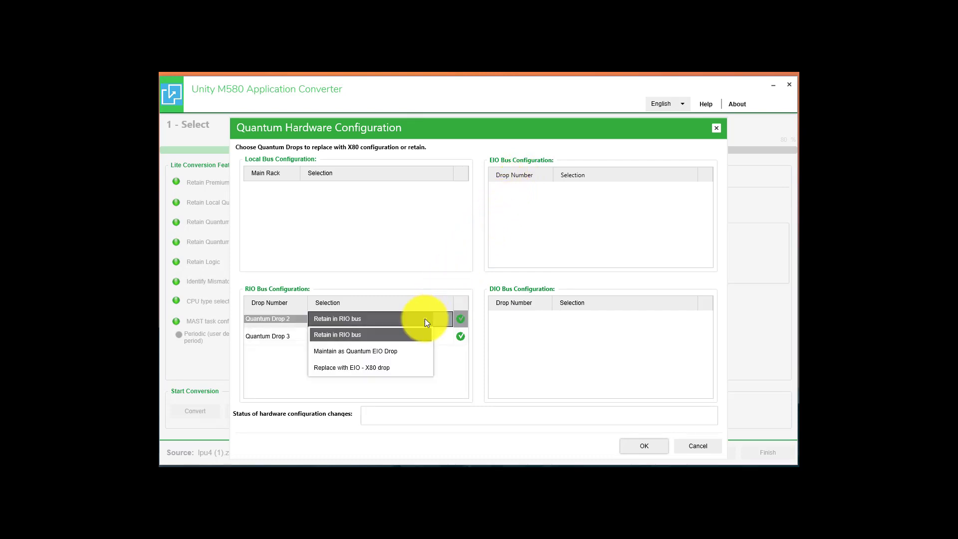
click(353, 371)
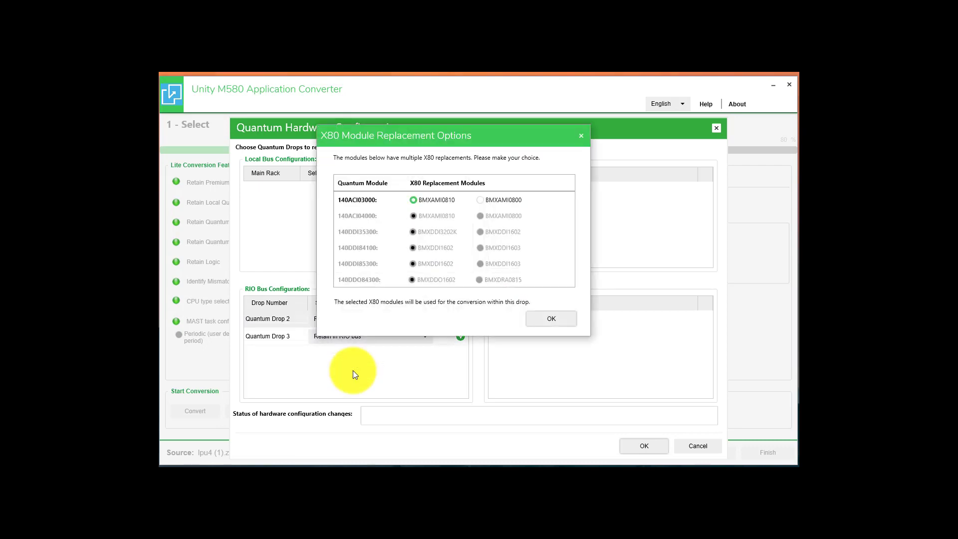
click(552, 317)
click(424, 334)
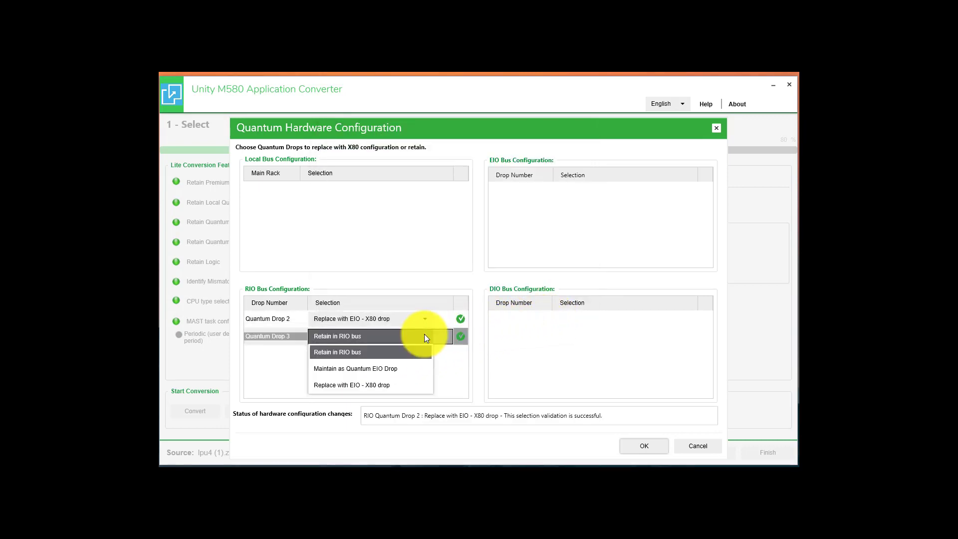
click(342, 387)
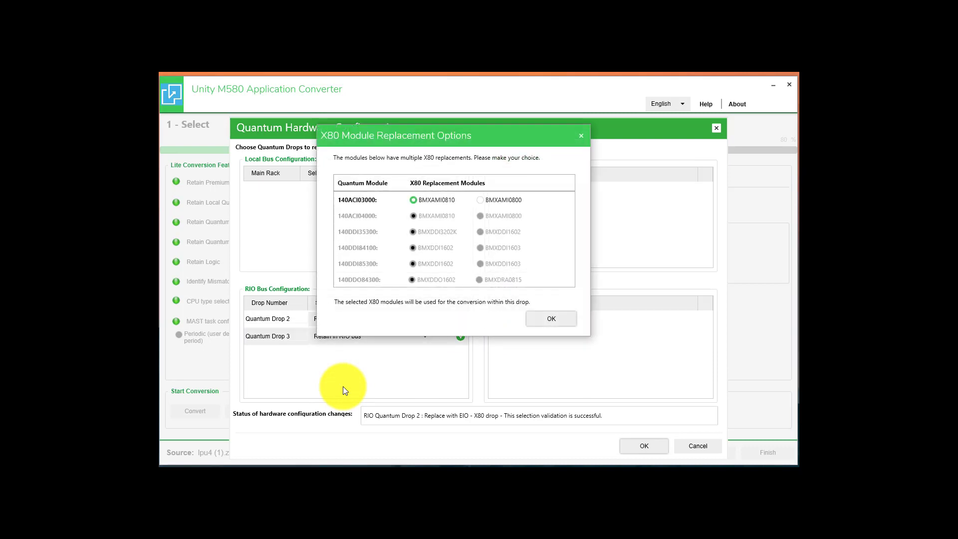
click(547, 317)
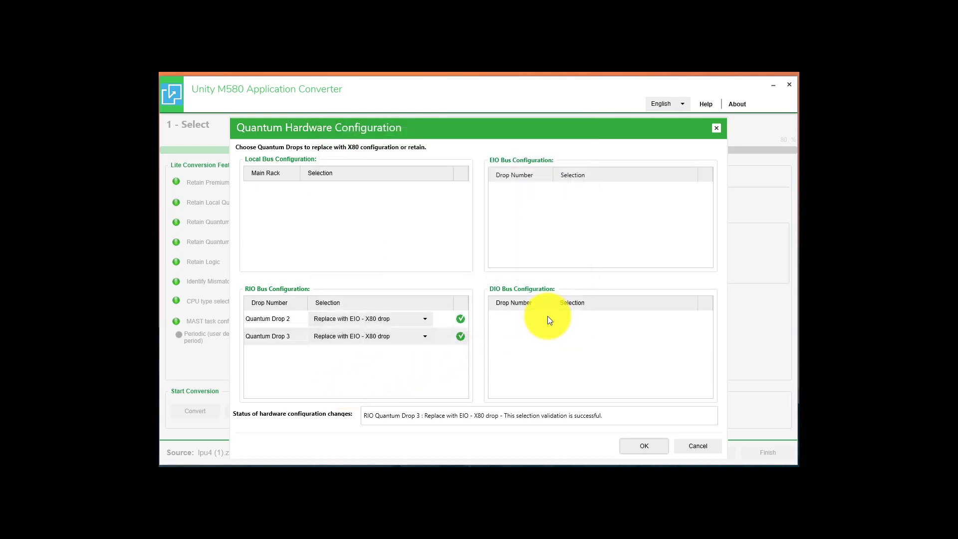
click(648, 442)
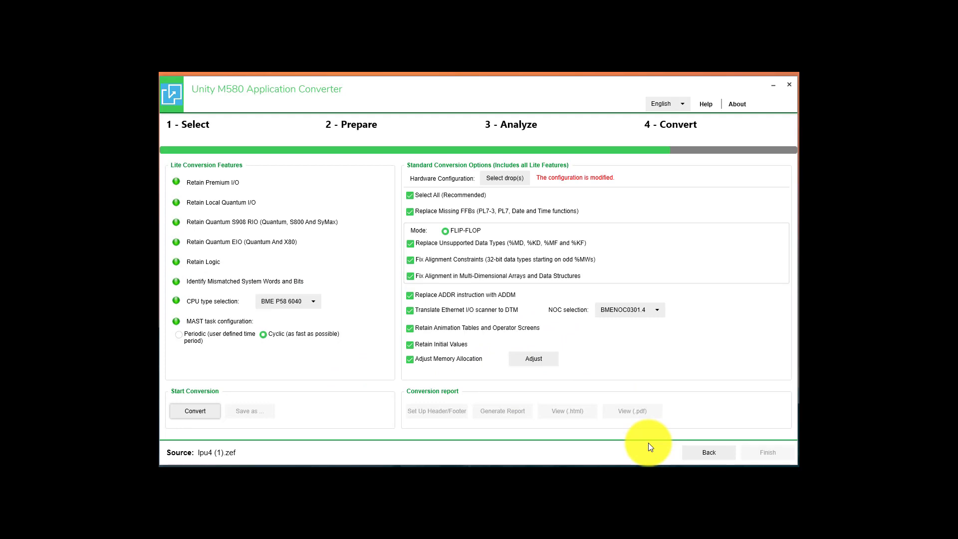
Convert the lpu4 project to M580 and acknowledge the completion message.
click(195, 412)
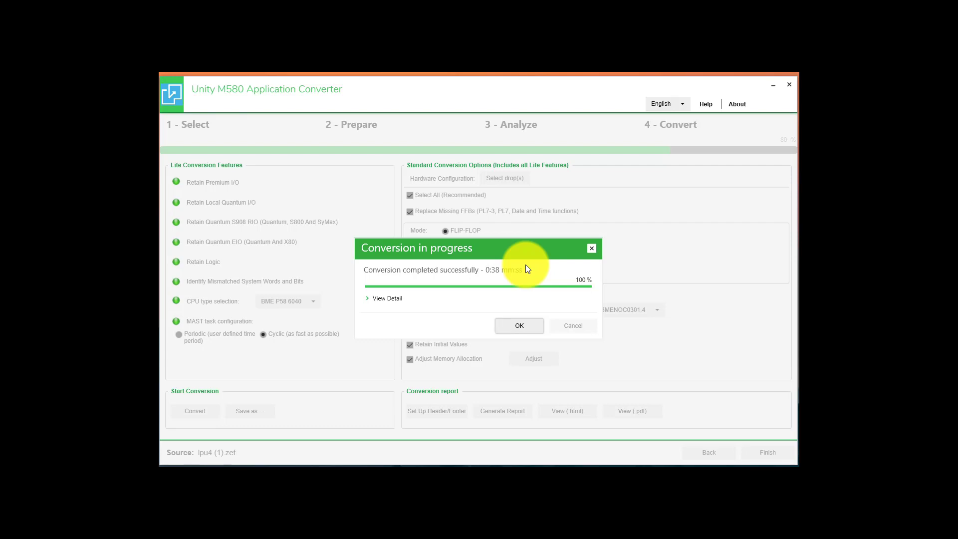
click(531, 324)
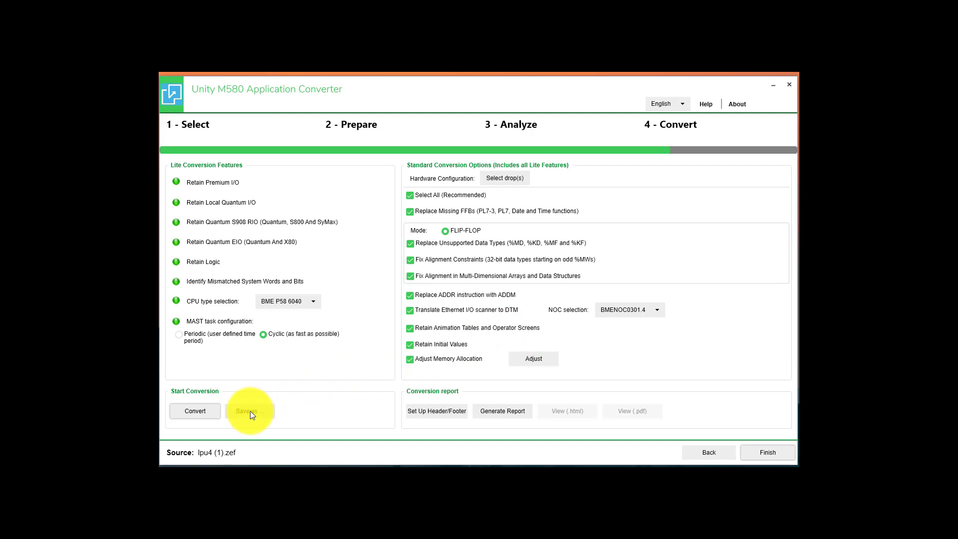
Save the converted project as lpu4 (1) - M580.zef, acknowledging the warning and replacing the old file.
click(250, 411)
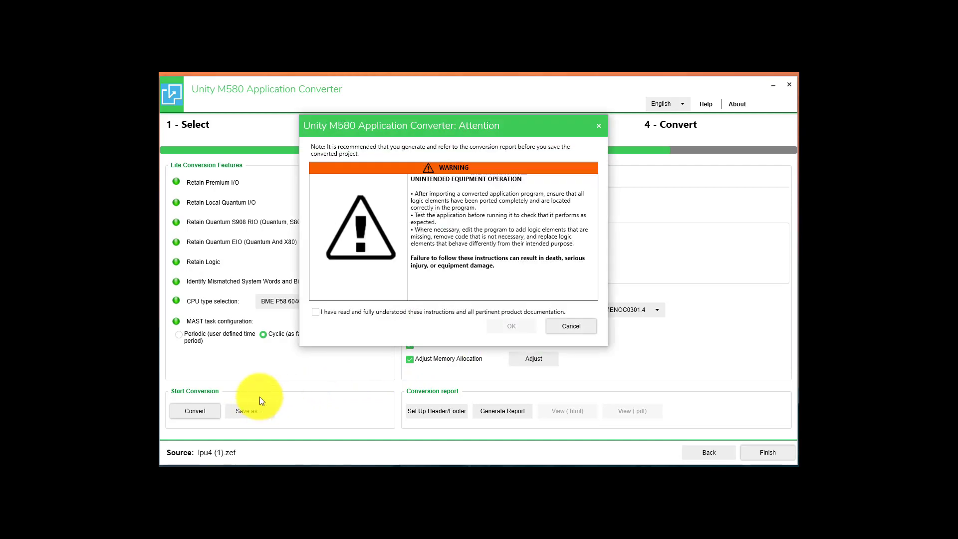
click(316, 313)
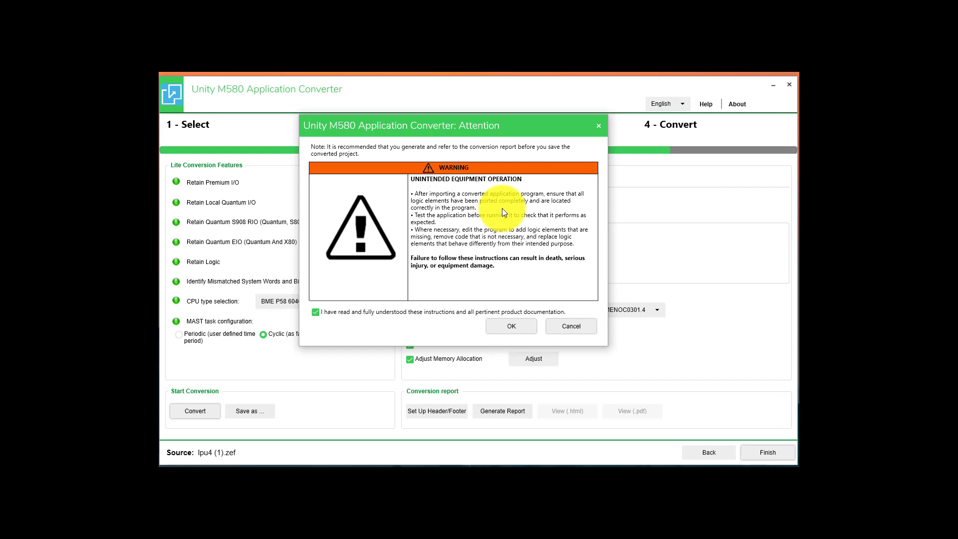
click(516, 331)
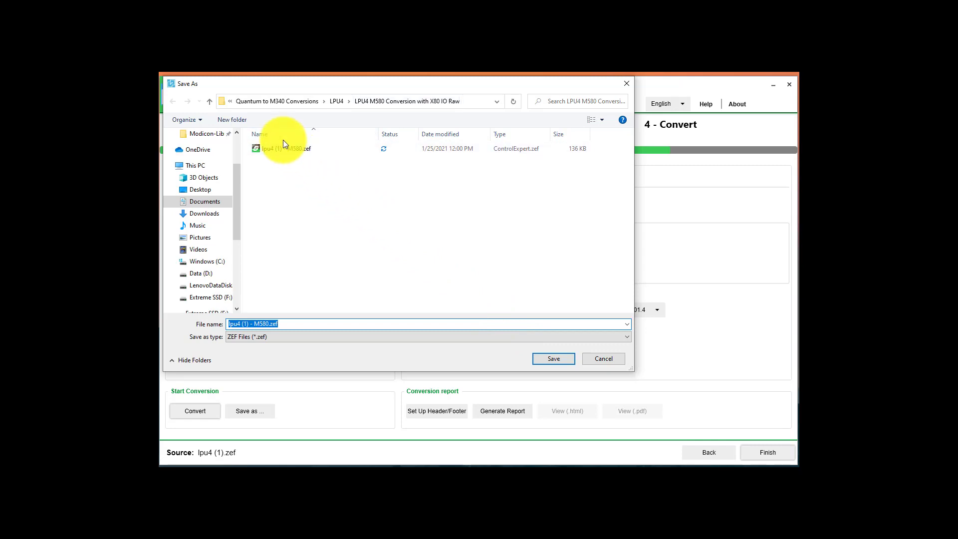
click(556, 361)
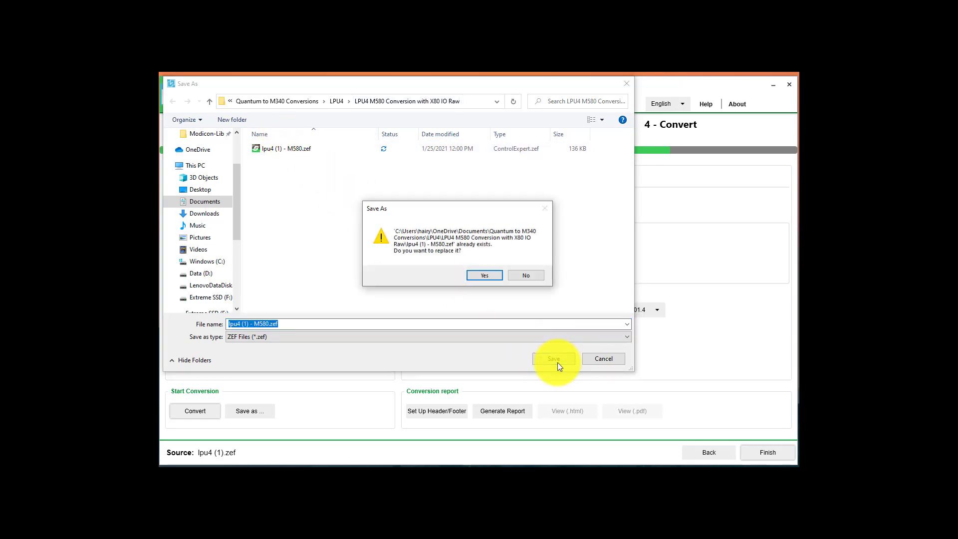
click(484, 275)
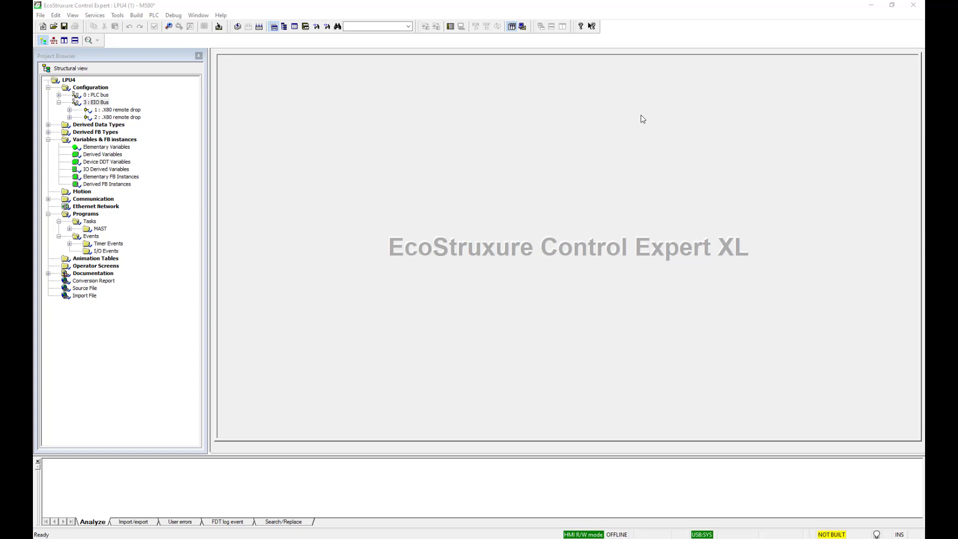
Rebuild all of the converted project and scroll up to the ReadMe_First errors.
click(130, 16)
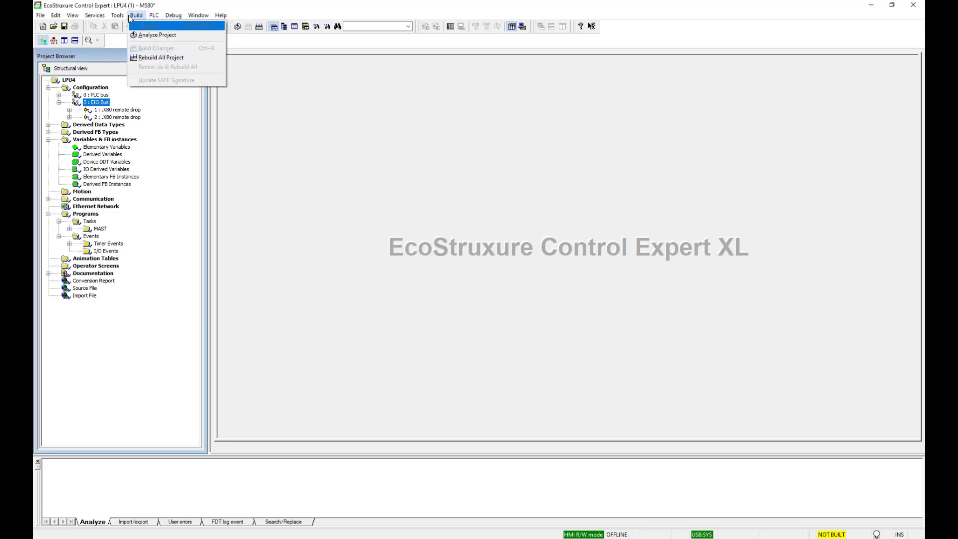
click(167, 57)
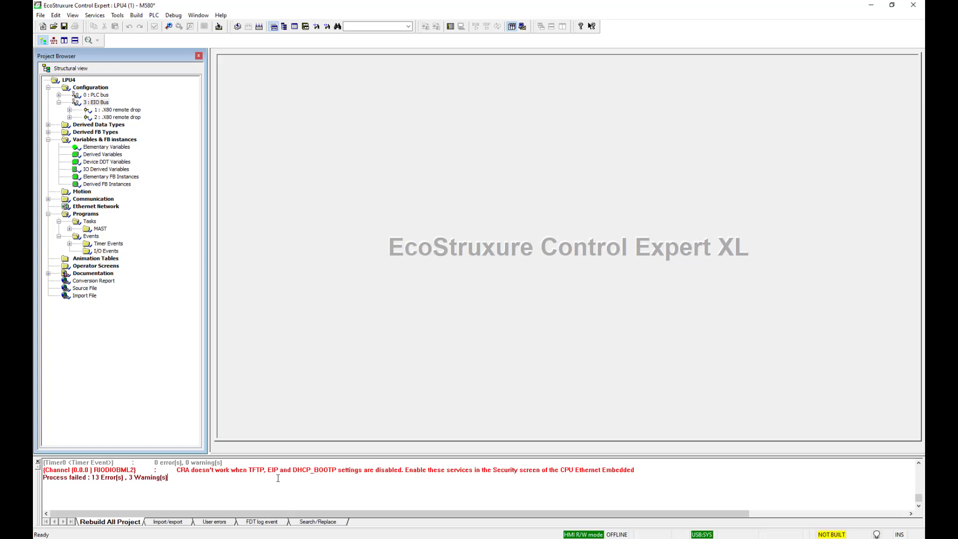
scroll(278, 478, up, 10)
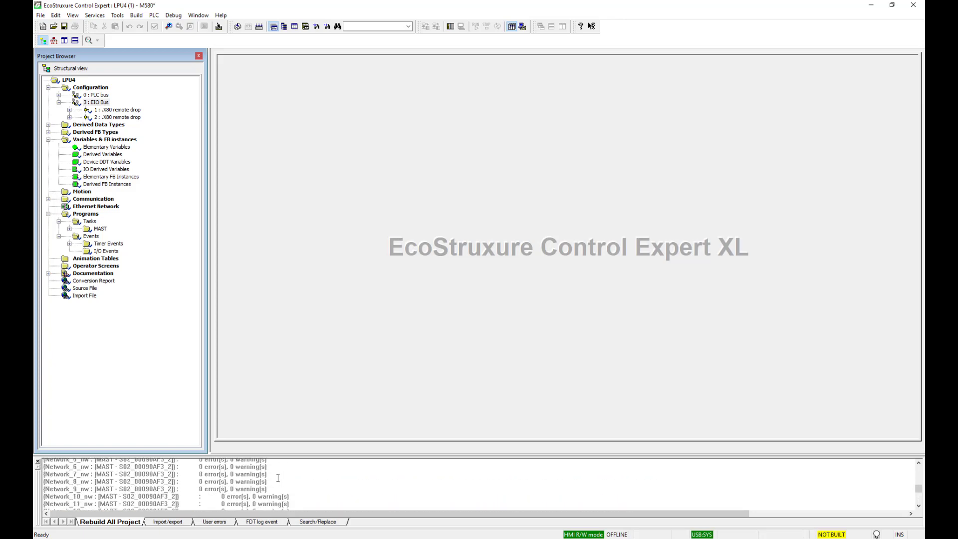
scroll(278, 478, up, 5)
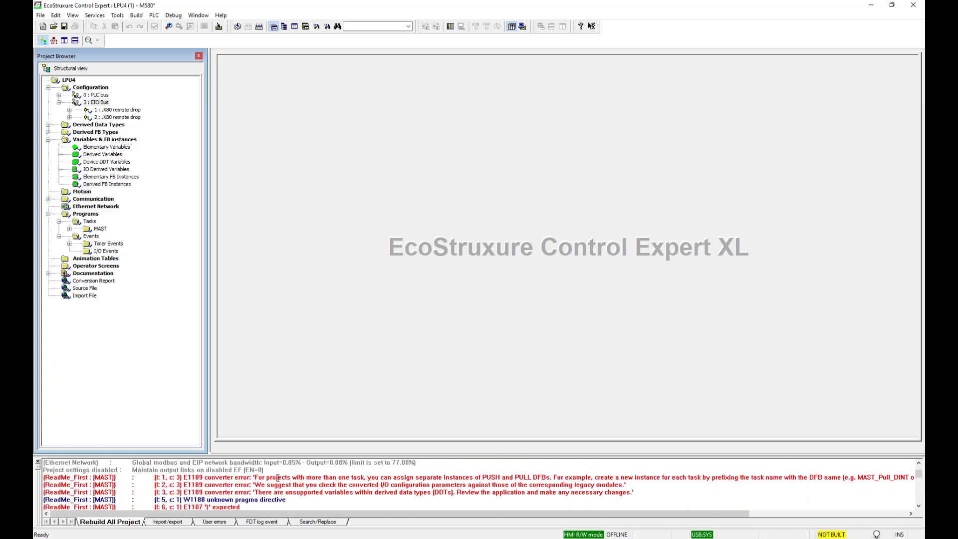
Wrap the ReadMe_First section's converter error lines in (* and *) comment markers.
double_click(252, 478)
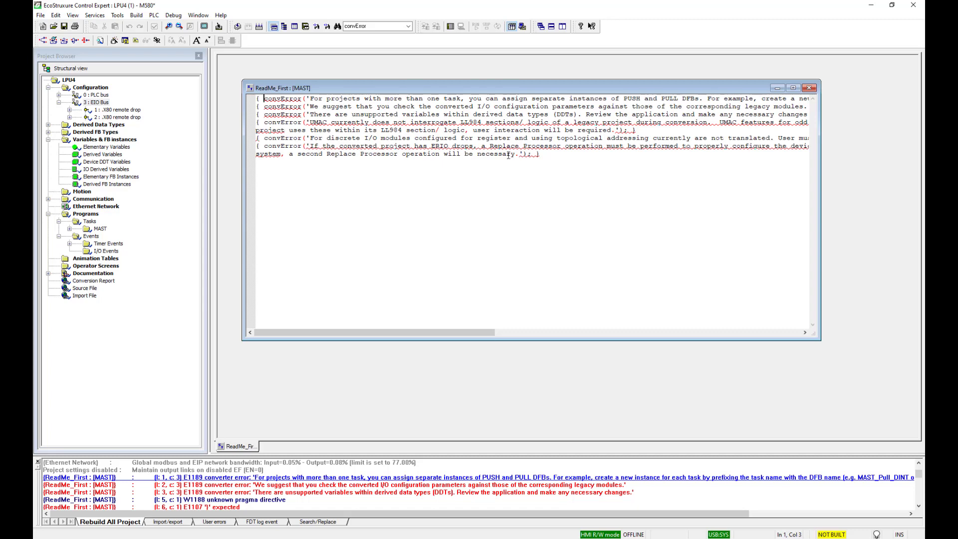
click(251, 100)
text(()
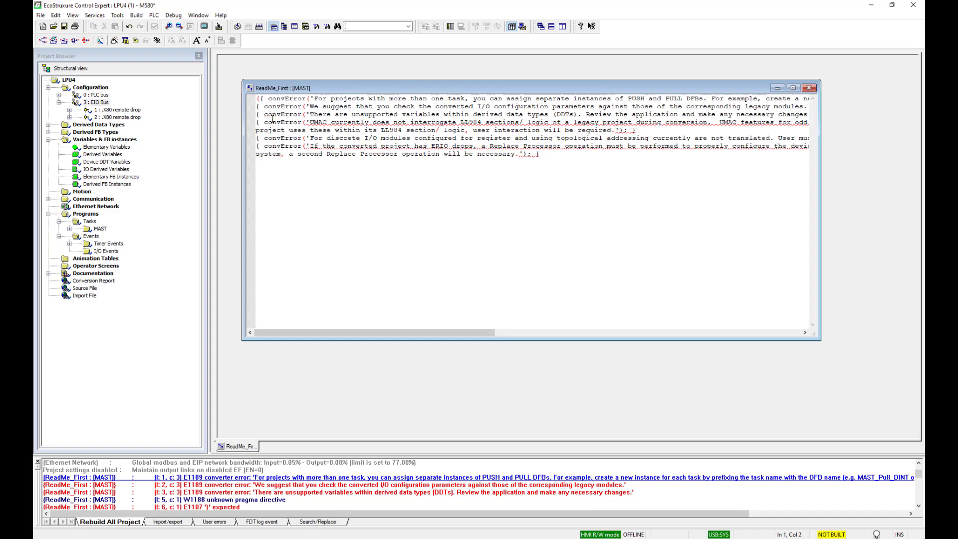
text(*)
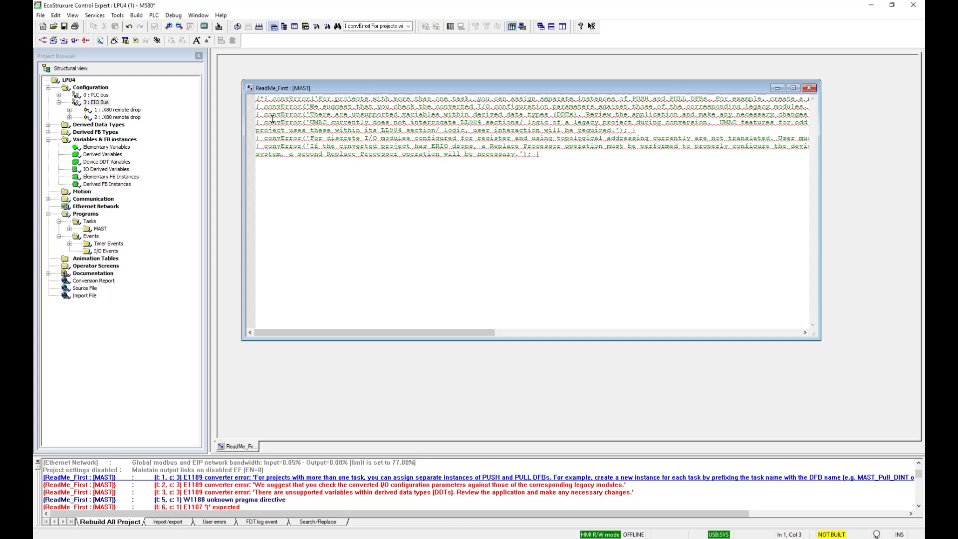
click(550, 156)
text(*))
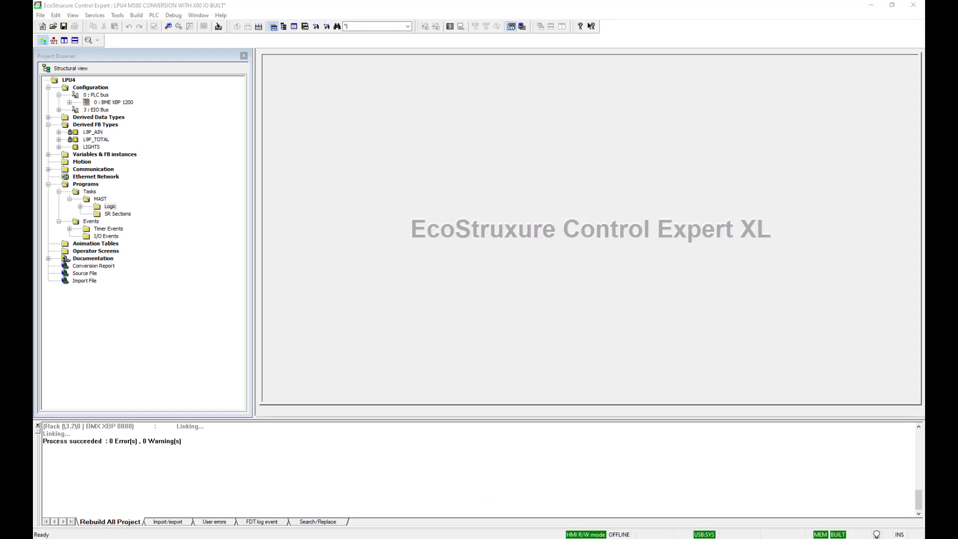
Save As over the existing lpu4 m580 conversion with x80 io built.stu, confirming the replacement.
click(40, 16)
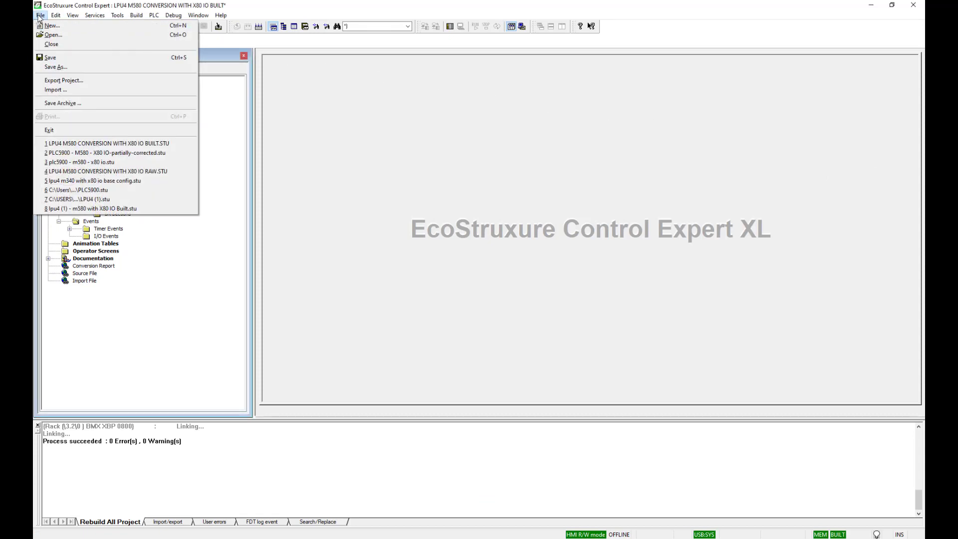
click(58, 67)
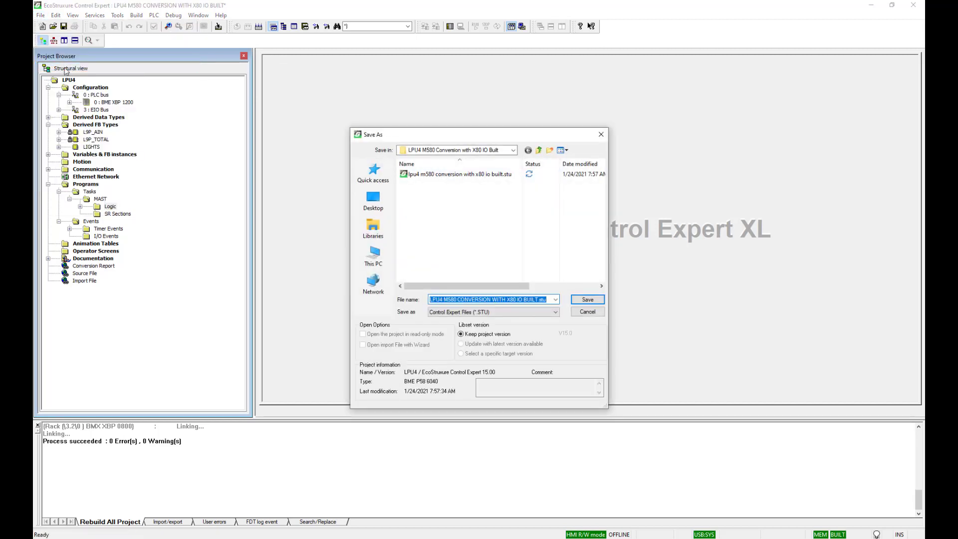
click(587, 300)
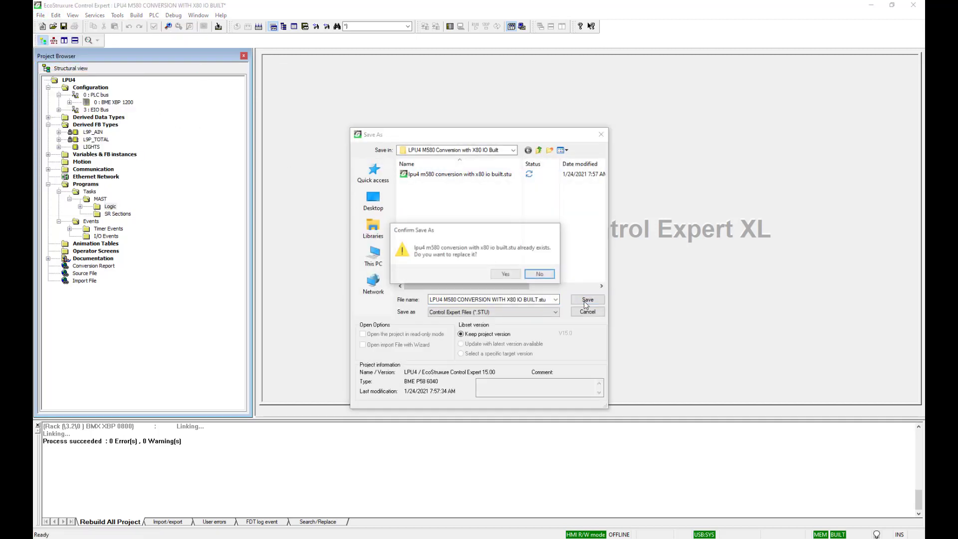
click(506, 274)
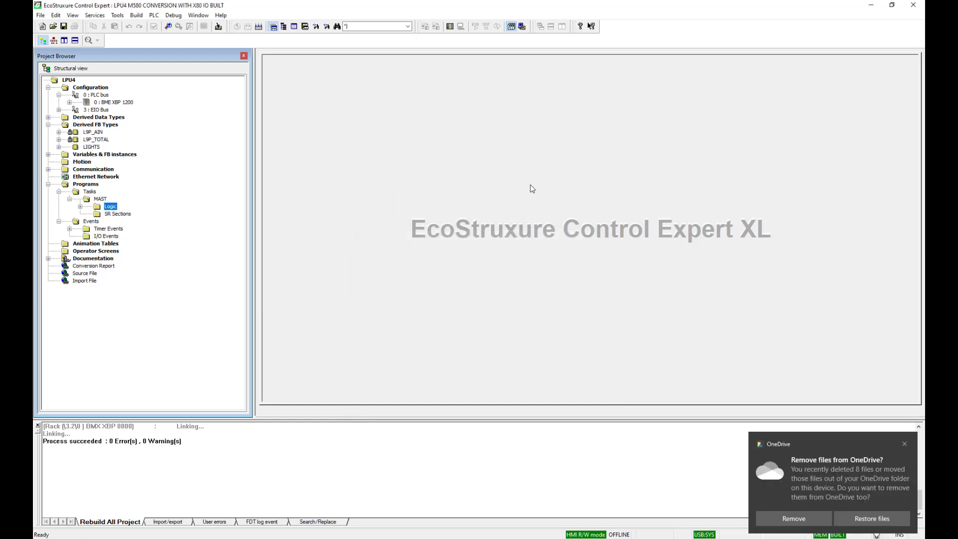
Export the MAST task over the existing XPG in the LPU4 M580 Conversion with X80 IO Built folder.
right_click(101, 200)
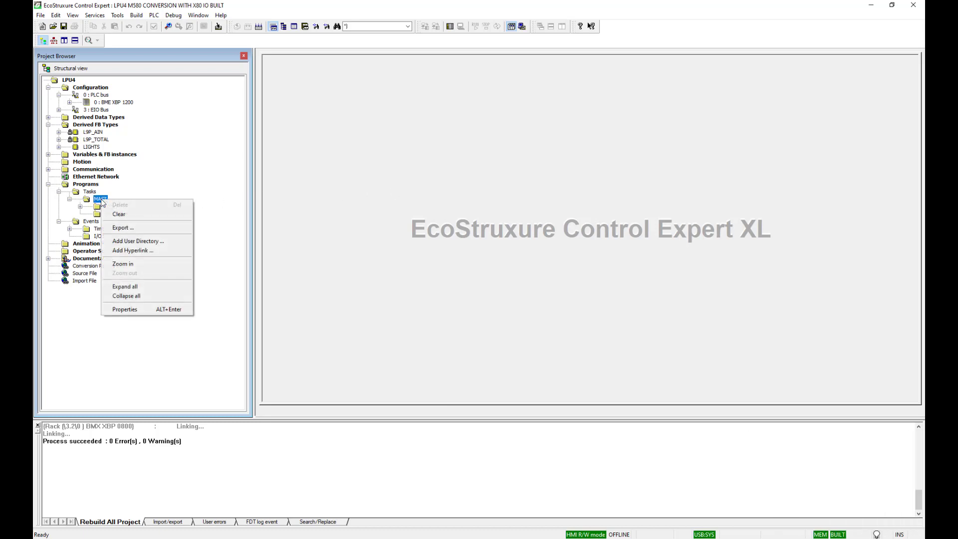
click(120, 228)
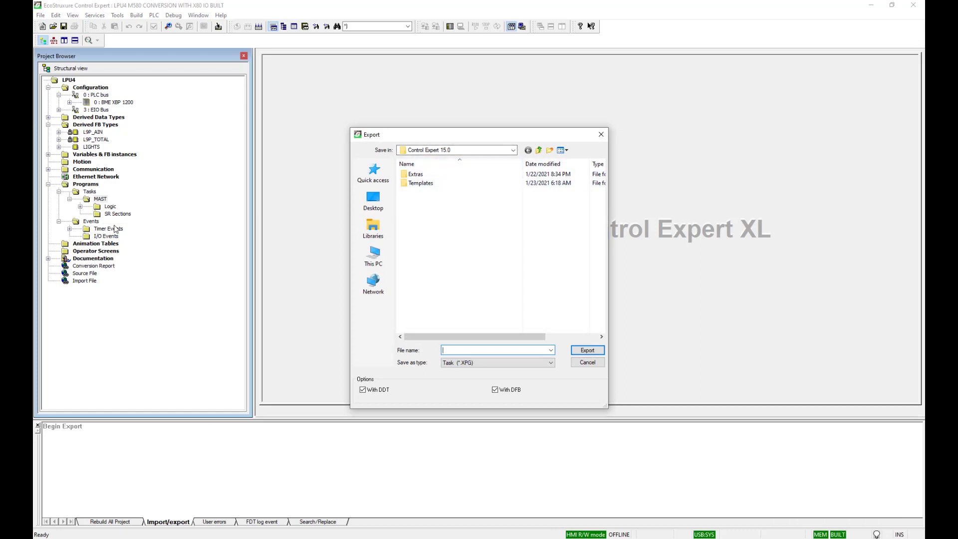
click(538, 150)
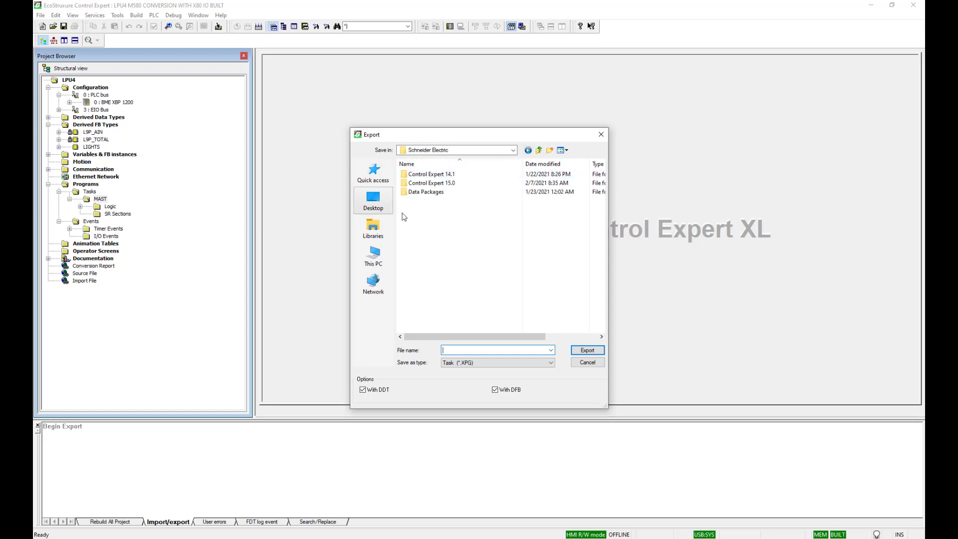
click(373, 229)
click(548, 173)
double_click(549, 173)
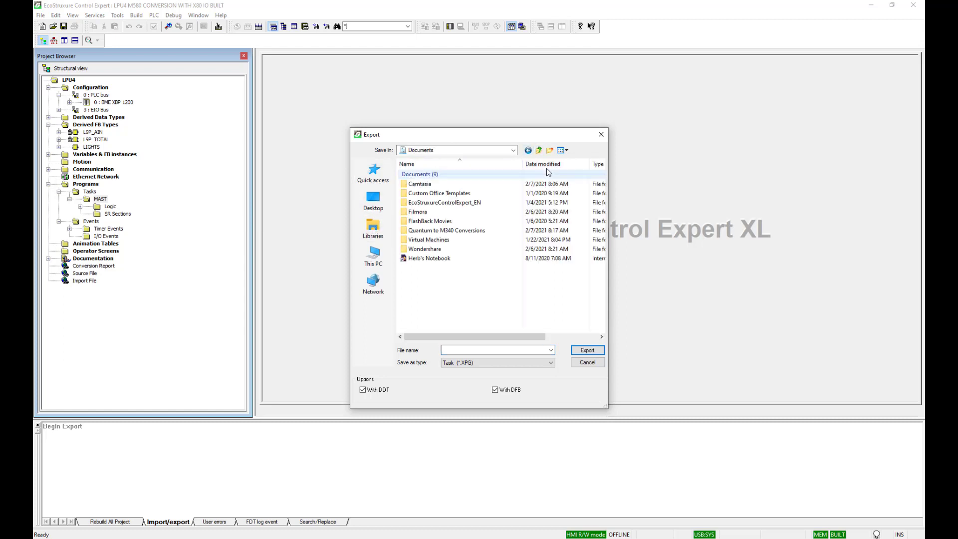
double_click(449, 230)
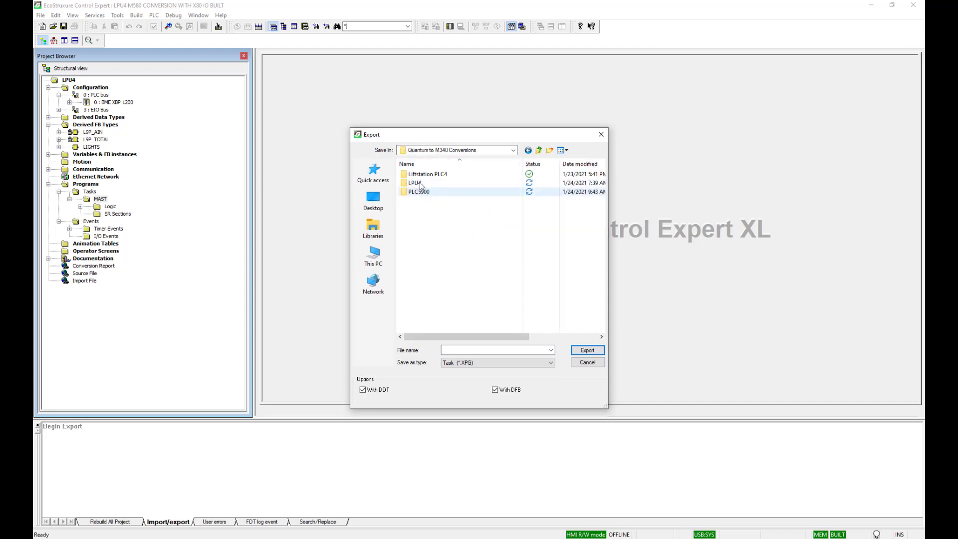
double_click(420, 186)
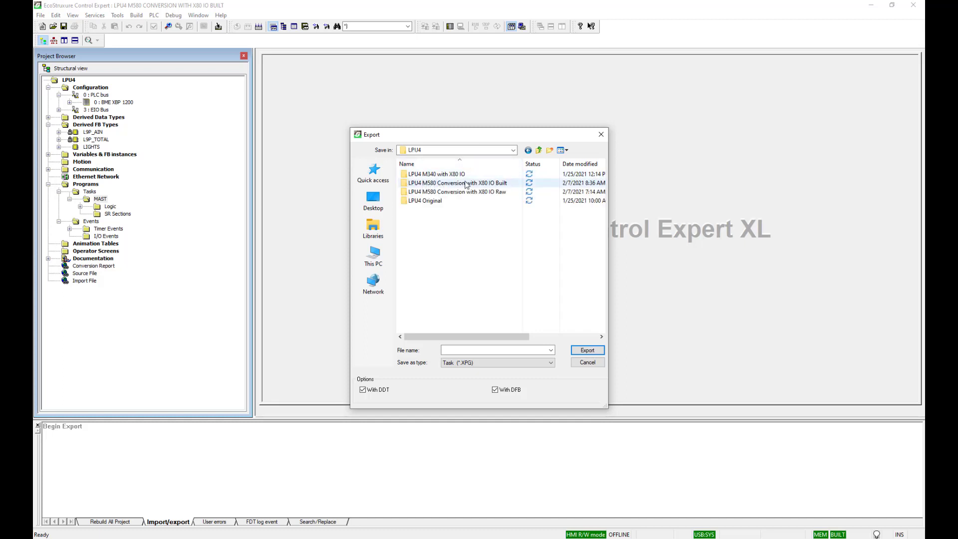
double_click(467, 183)
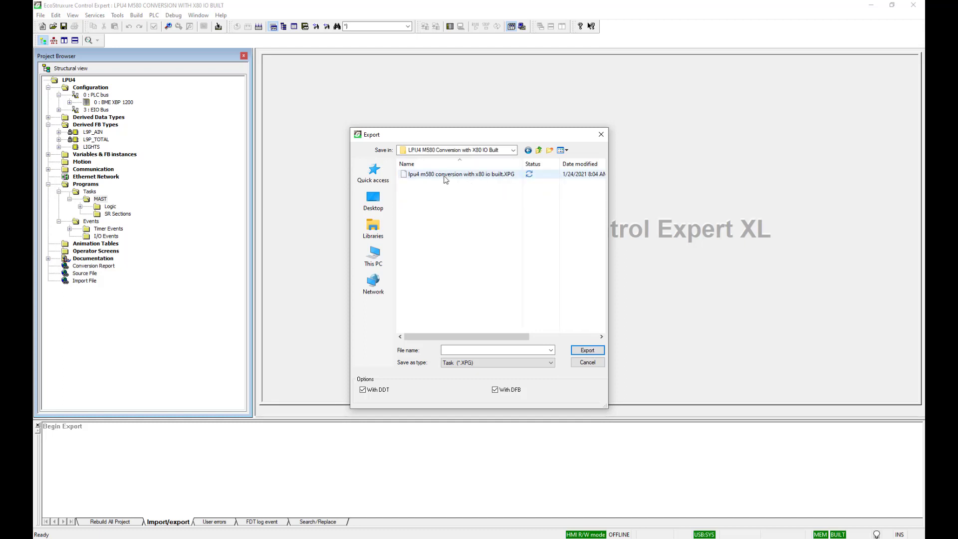
click(445, 177)
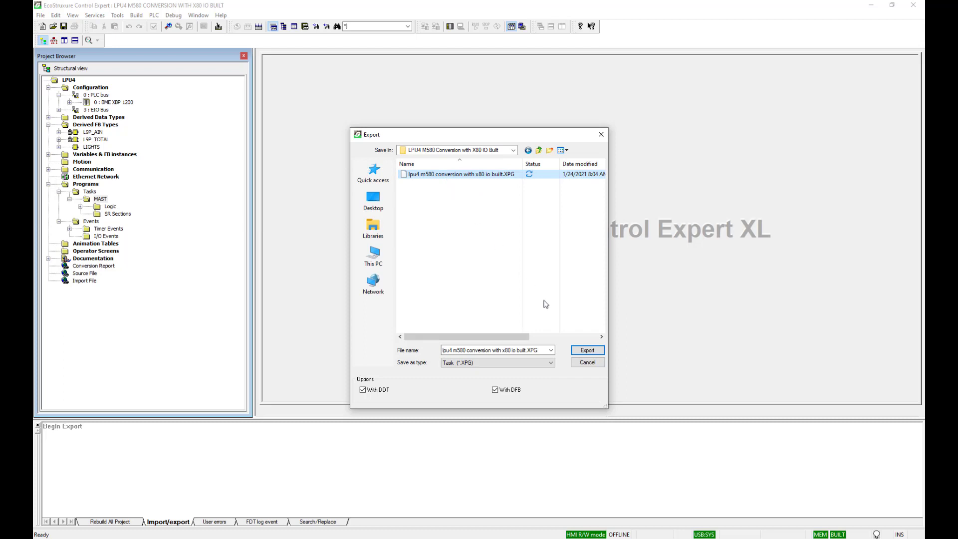
click(587, 350)
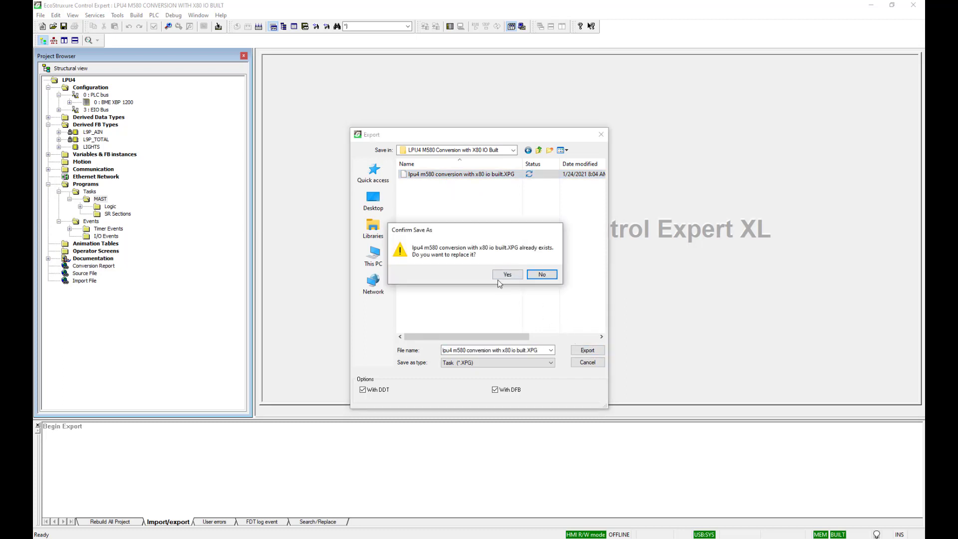
click(513, 274)
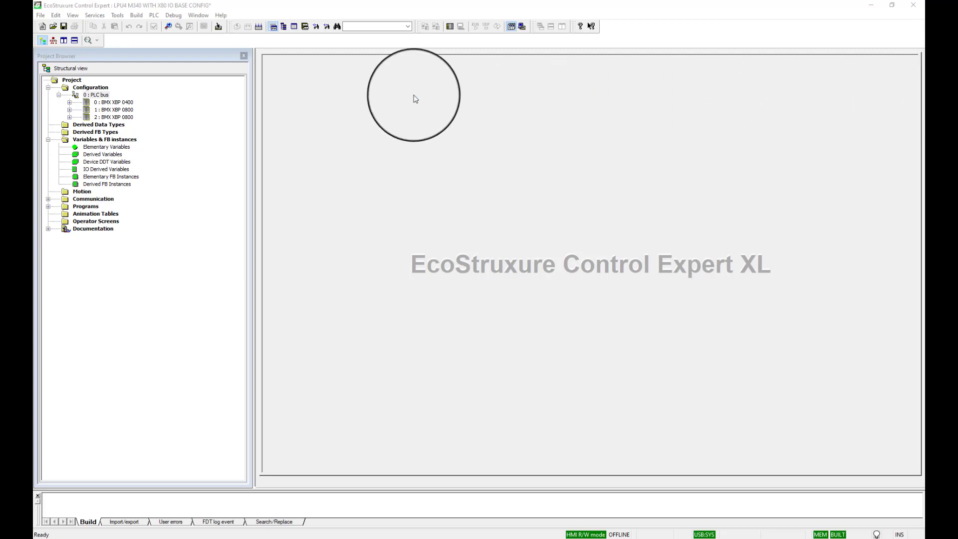
Open the PLC bus and review the BMX P34 2000 CPU memory (%M 7,040, %MW 7,008).
double_click(90, 95)
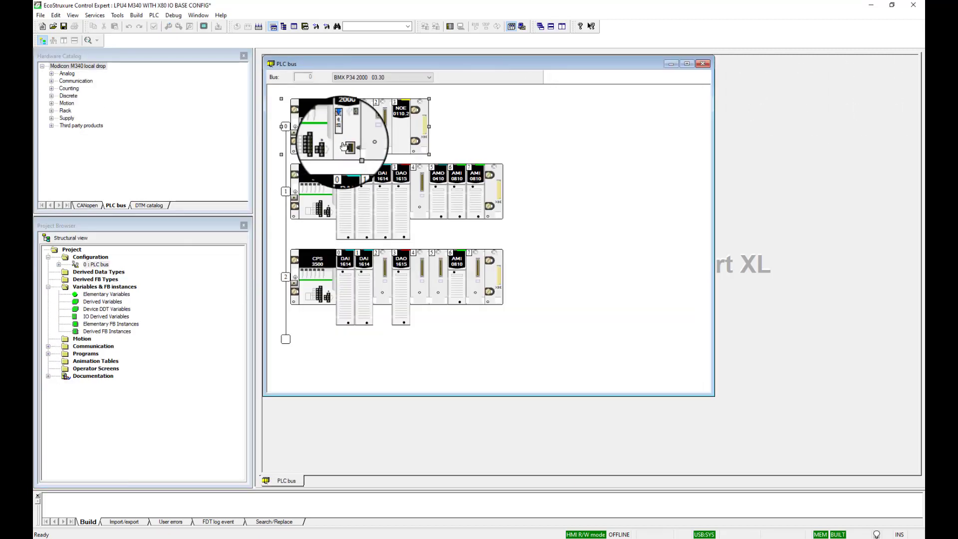
double_click(341, 113)
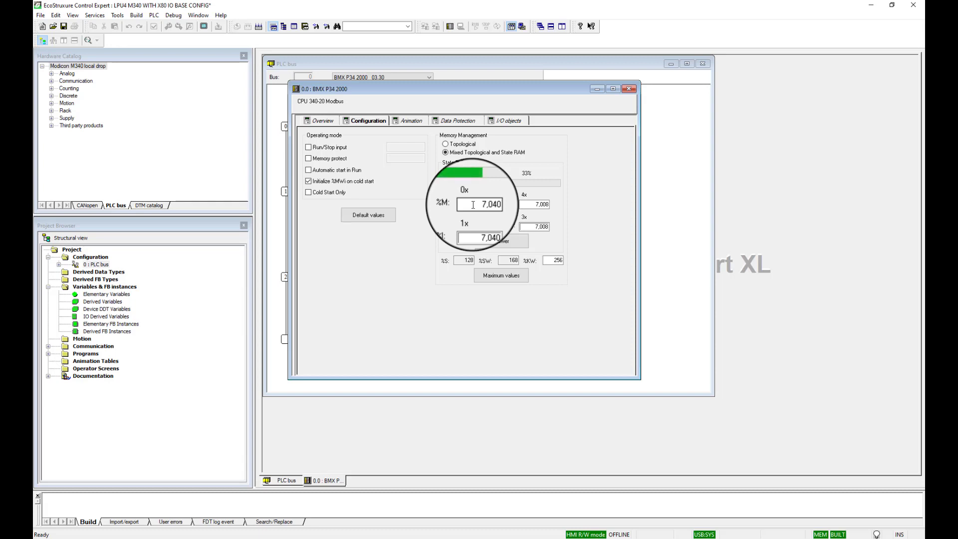
click(629, 89)
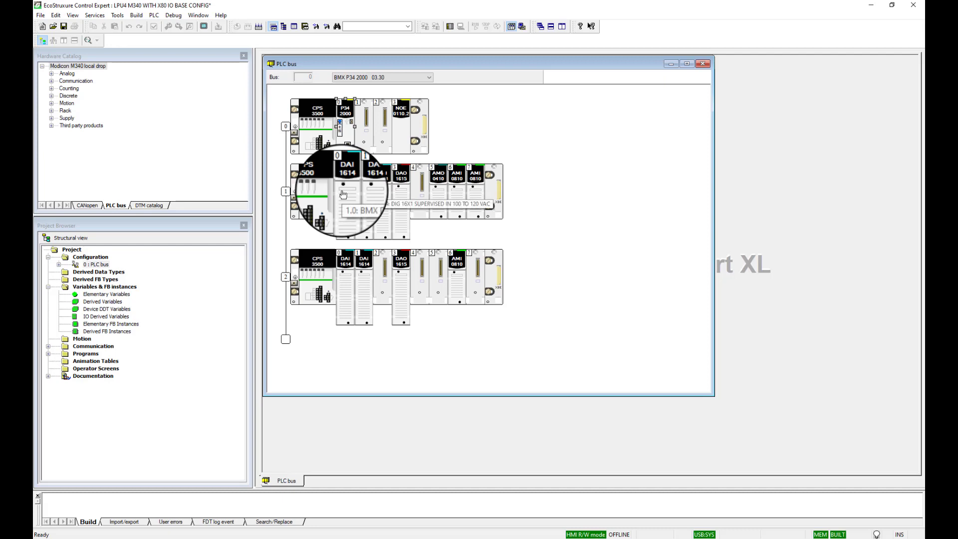
Set slot 1.0 BMX DAI 1614 to Mixed Topological and State RAM at 4001, then validate.
double_click(343, 194)
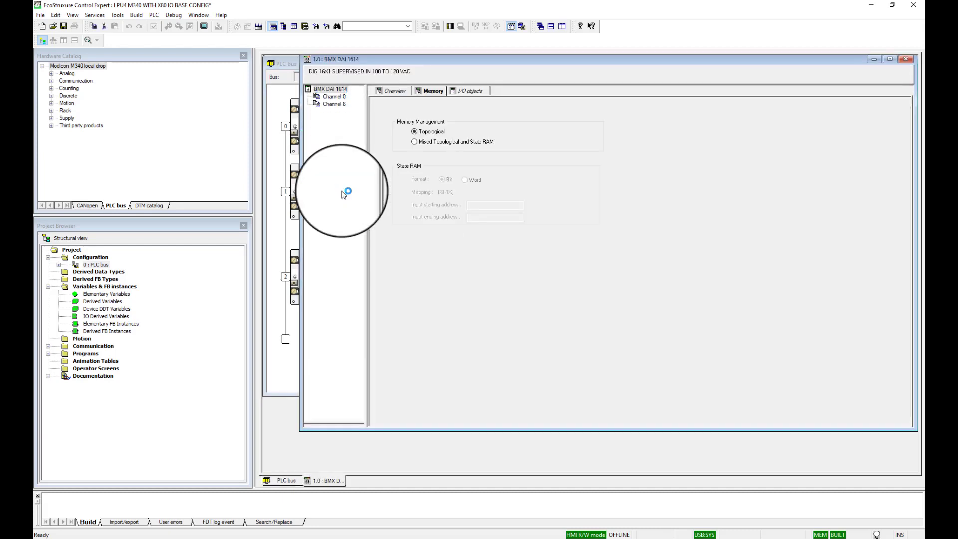
click(332, 89)
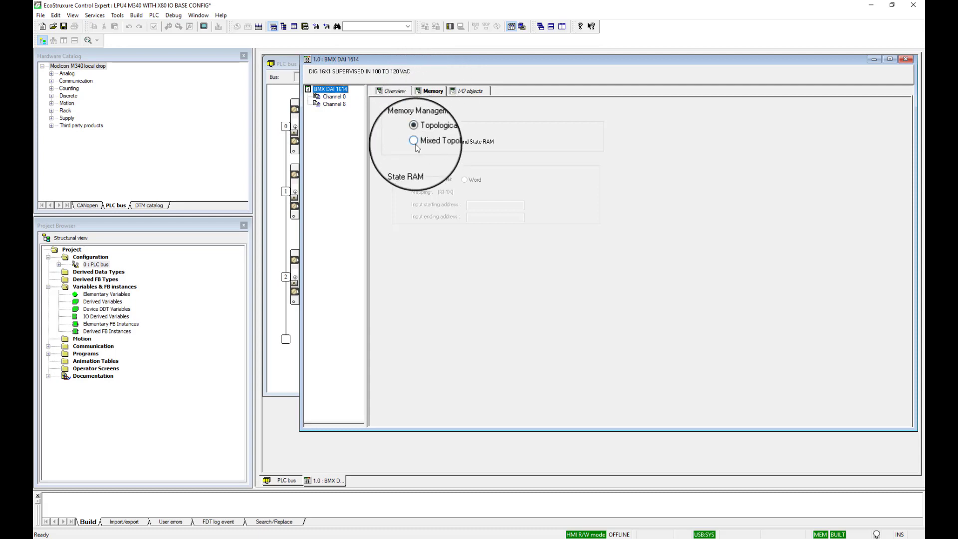
click(414, 142)
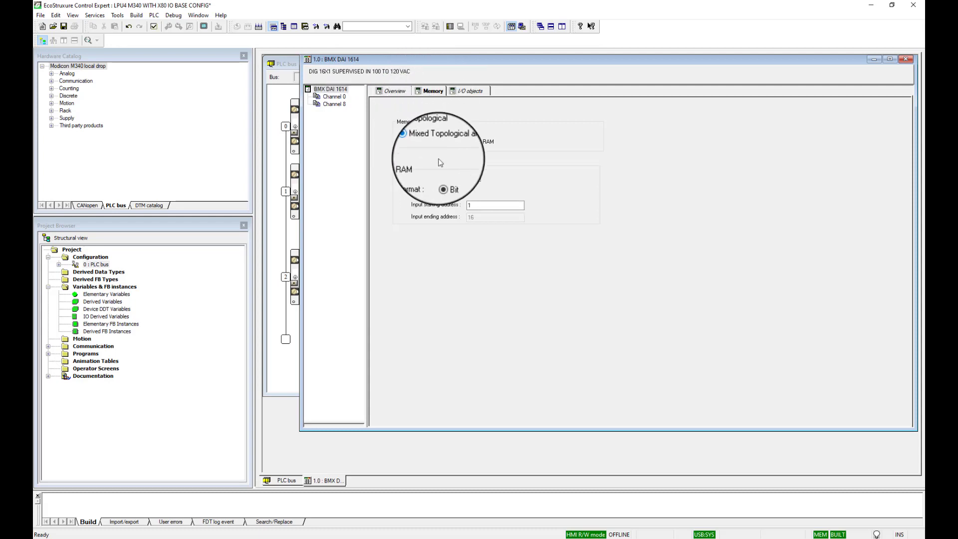
double_click(477, 207)
key(BackSpace)
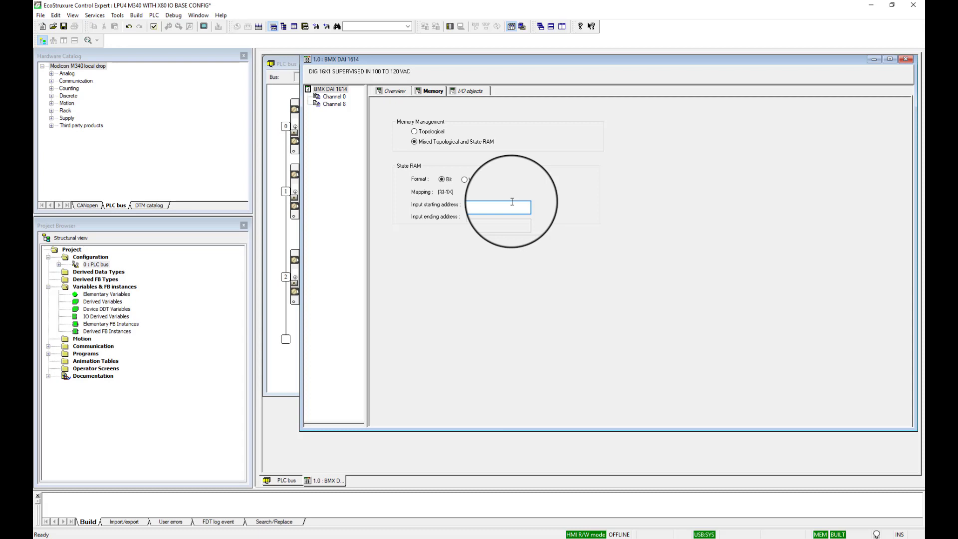
text(4001)
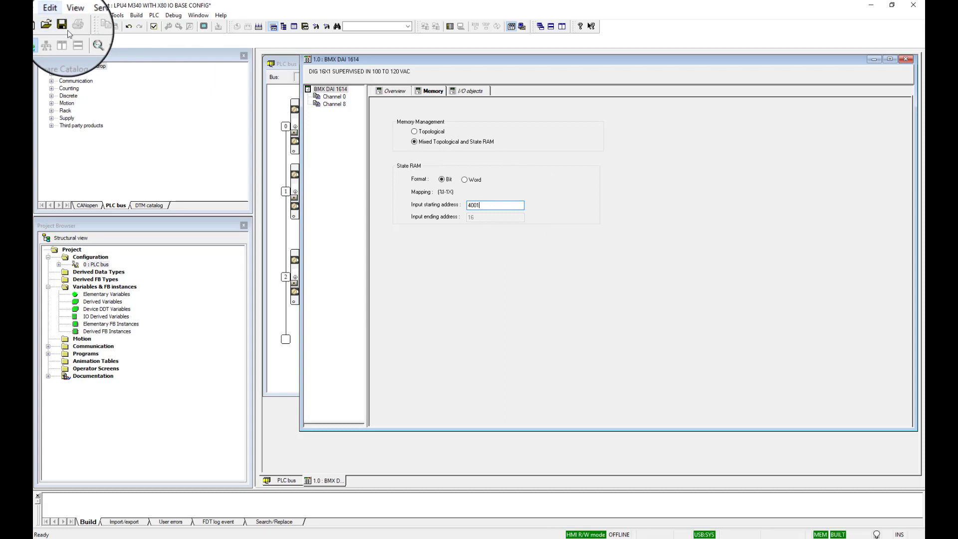
click(54, 14)
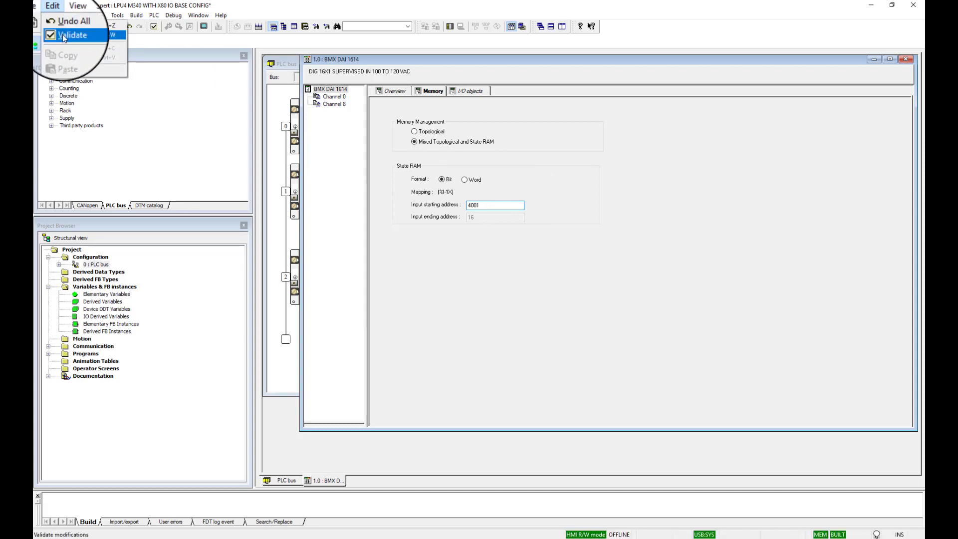
click(62, 35)
click(470, 292)
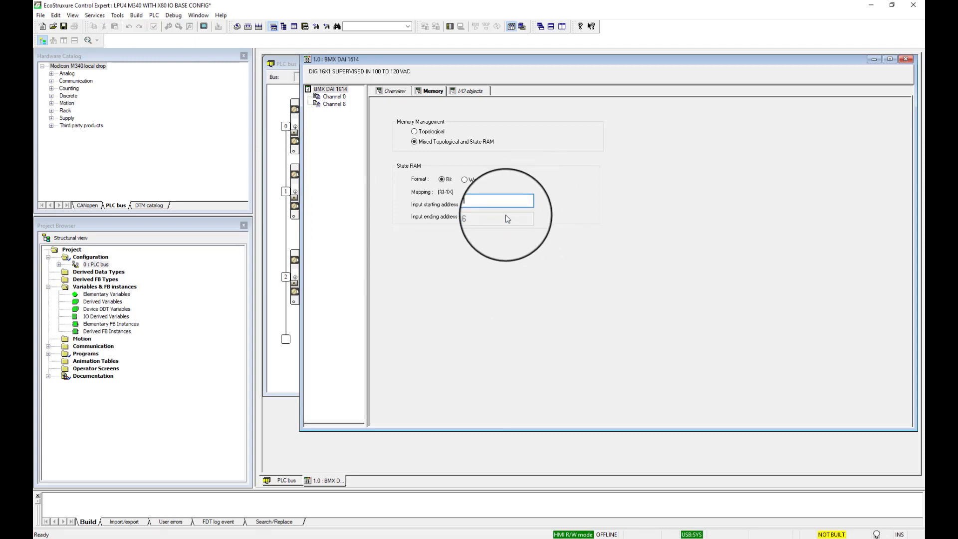
Close the DAI 1614 editor and check the NOE0110_R0_S3 module's IP Configuration.
click(905, 59)
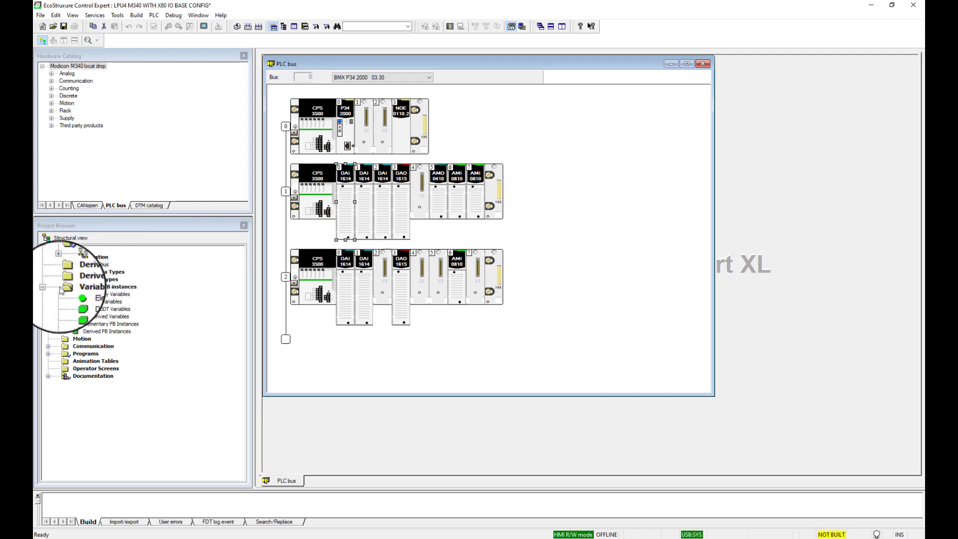
click(48, 346)
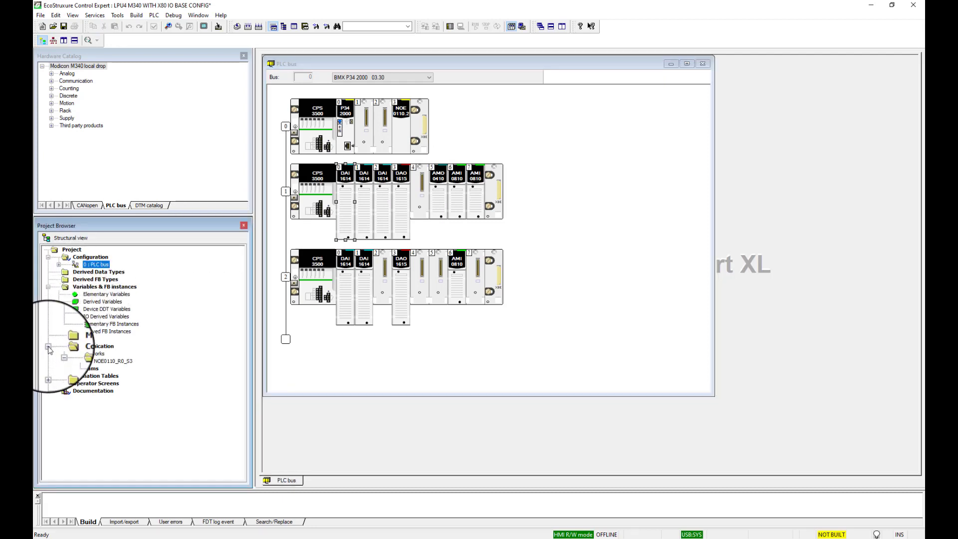
click(102, 360)
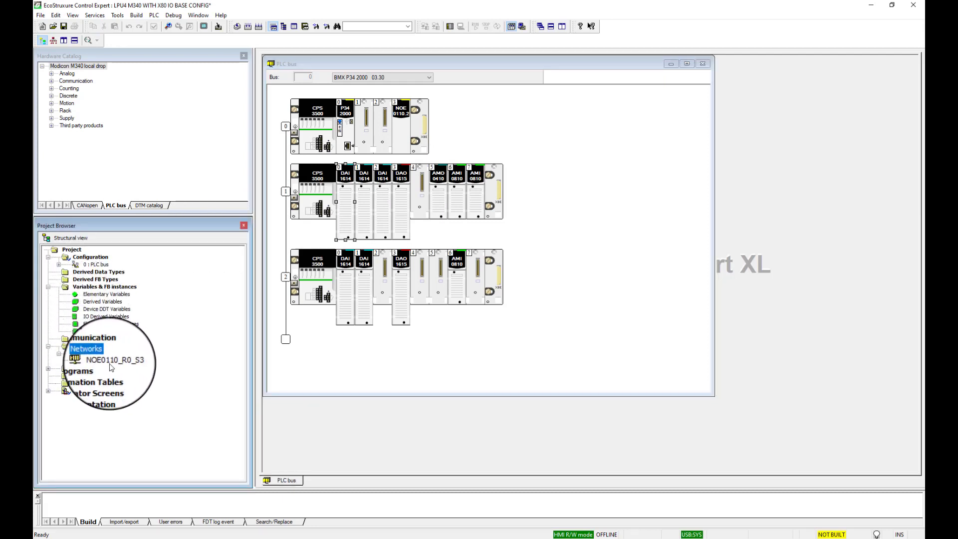
double_click(109, 362)
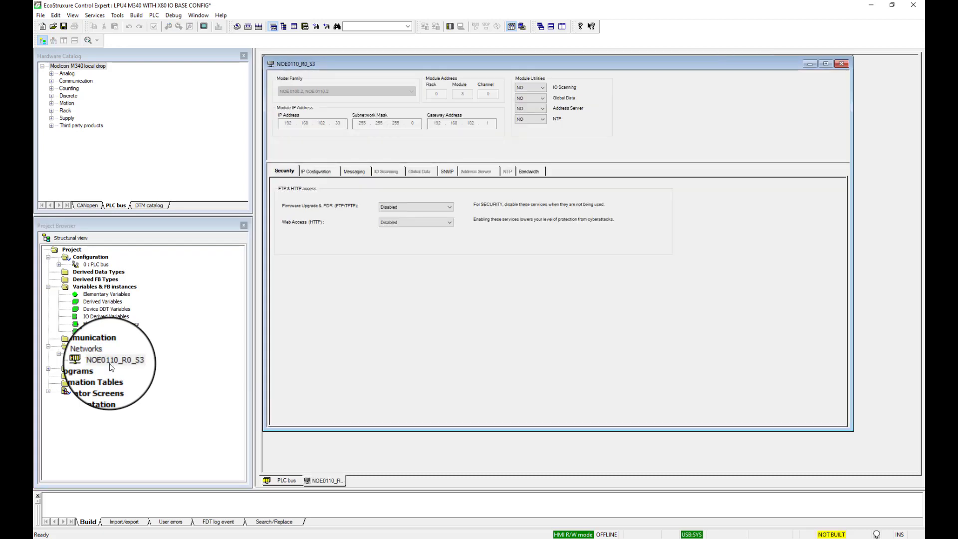
click(324, 172)
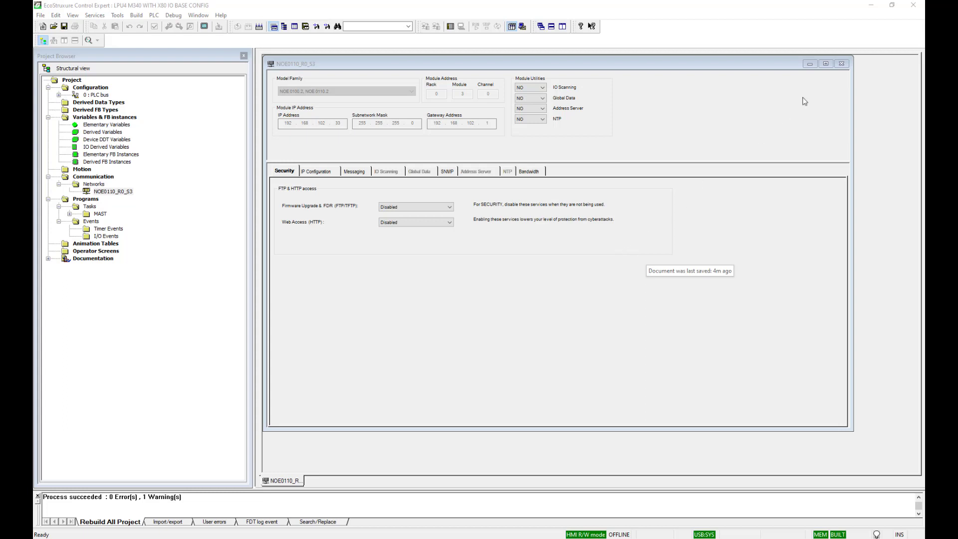
click(843, 65)
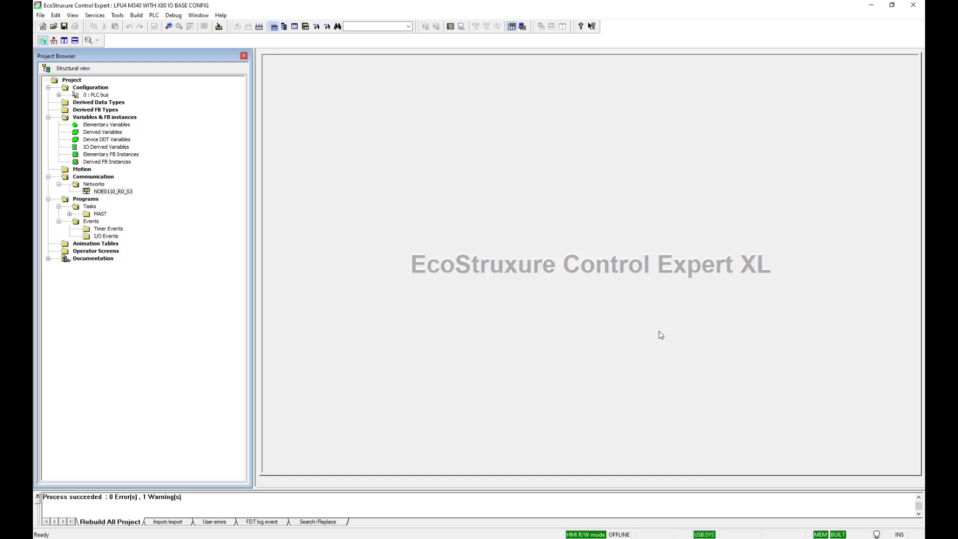
Import Project Settings from 'lpu4 m580 conversion with x80 io built.xso' and accept them.
click(118, 16)
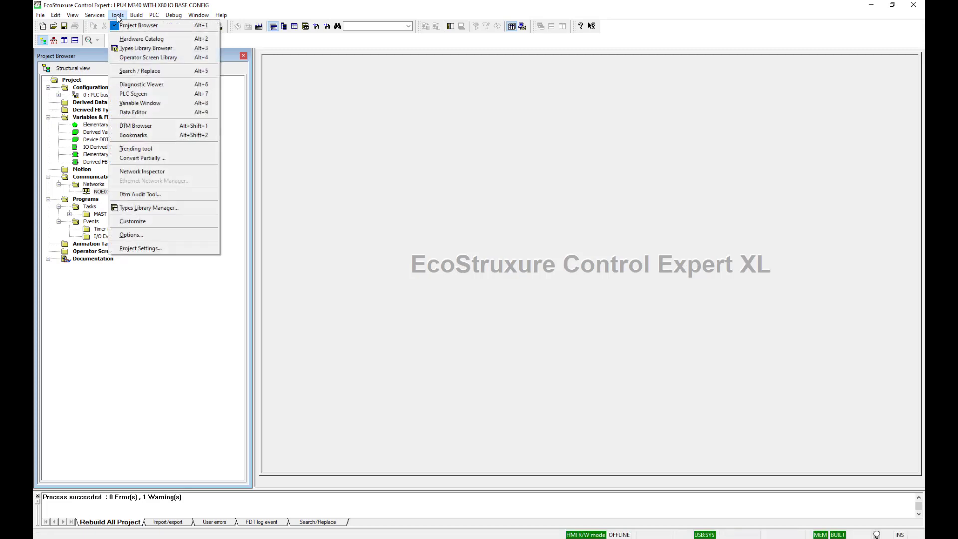
click(129, 248)
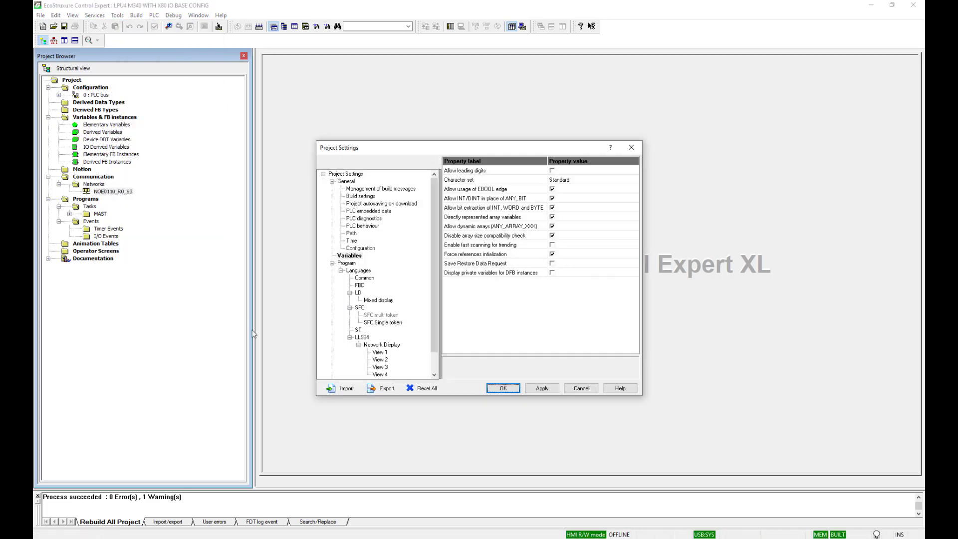
click(348, 390)
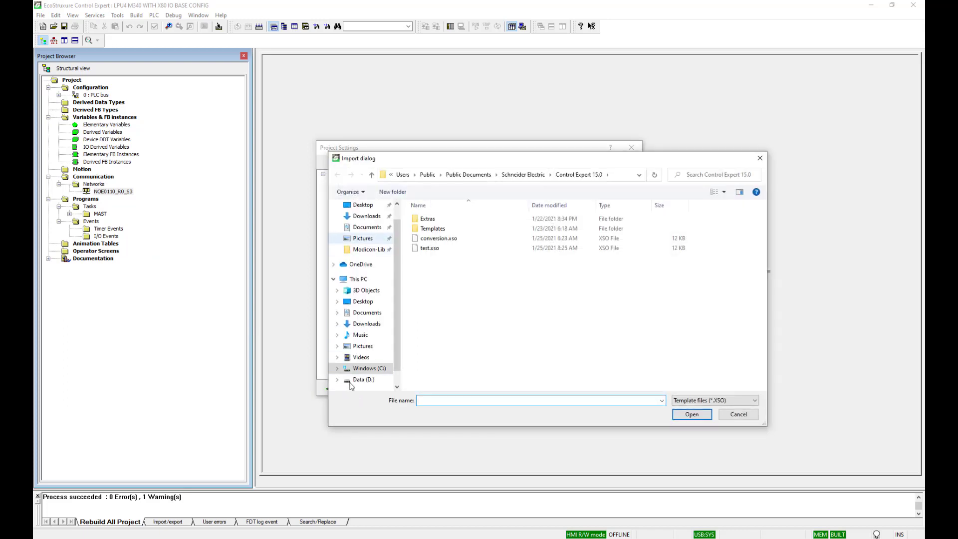
click(368, 228)
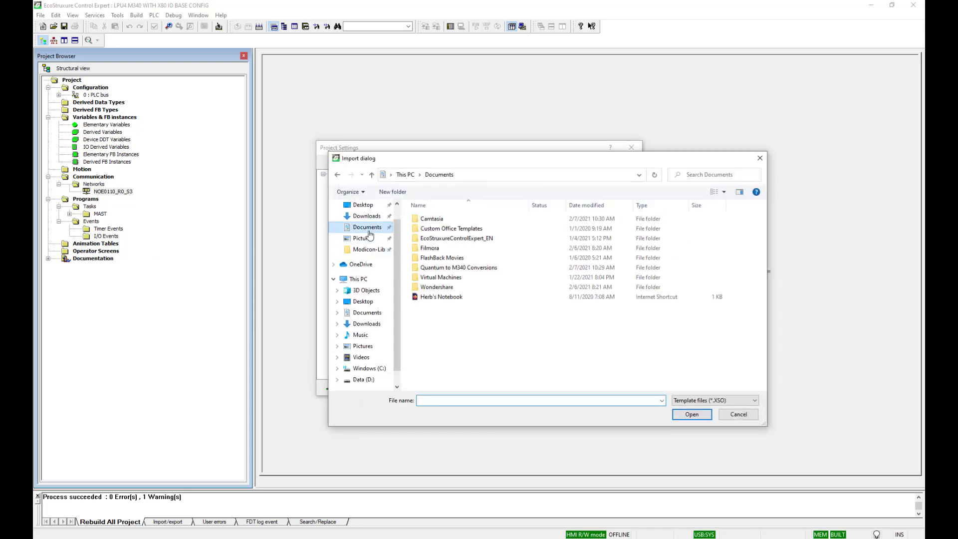
double_click(463, 268)
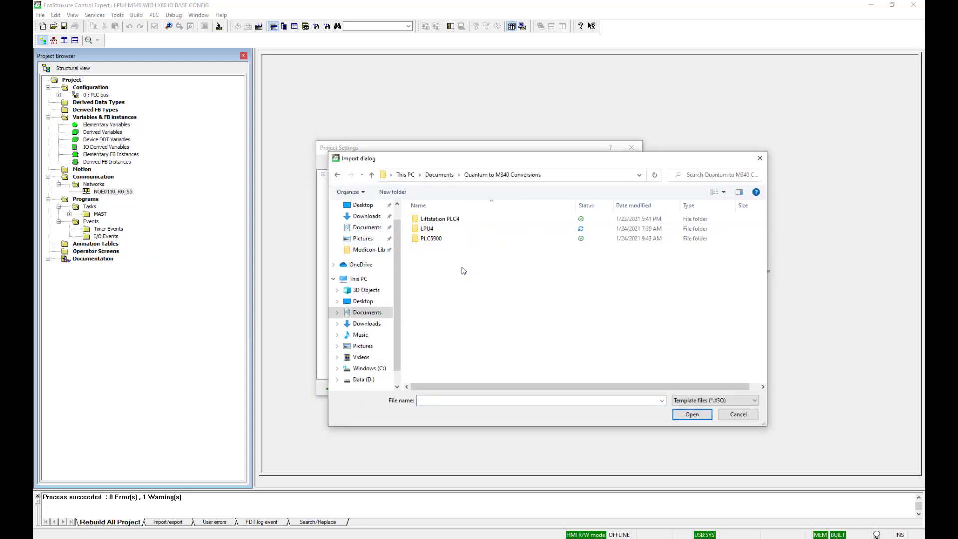
double_click(432, 229)
double_click(432, 229)
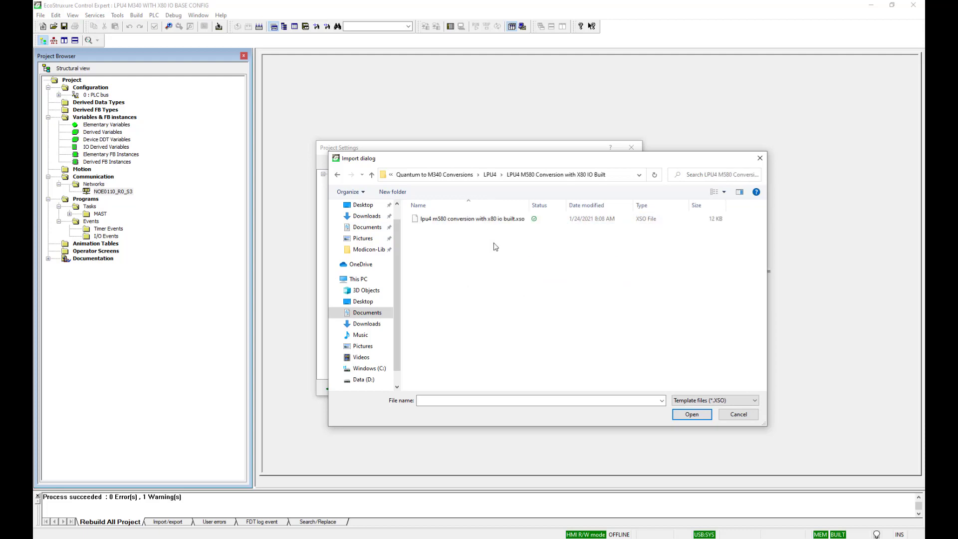
click(462, 220)
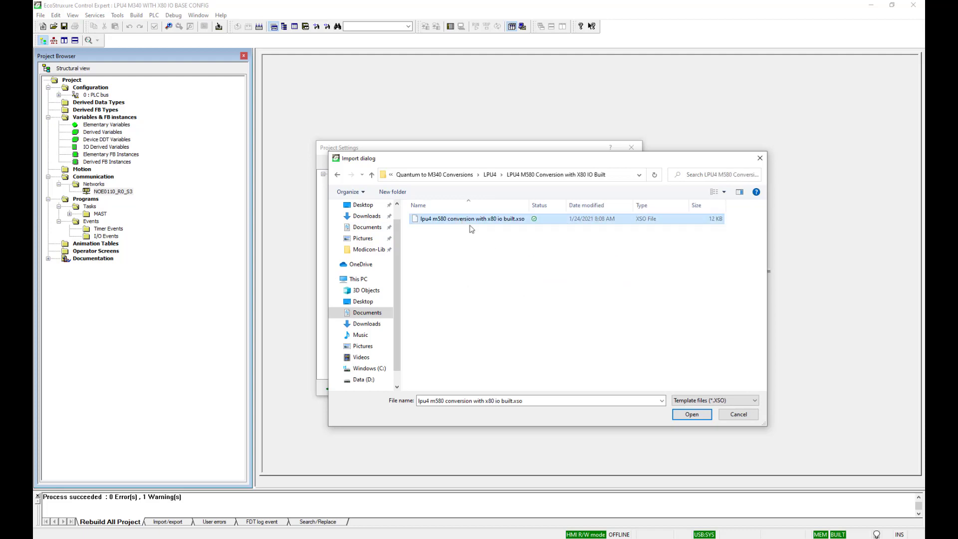
click(691, 414)
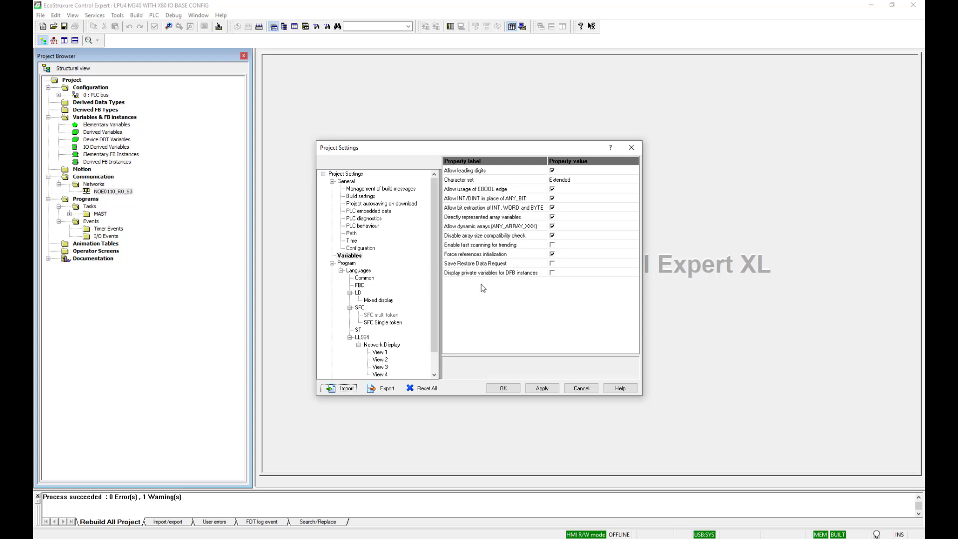
click(509, 389)
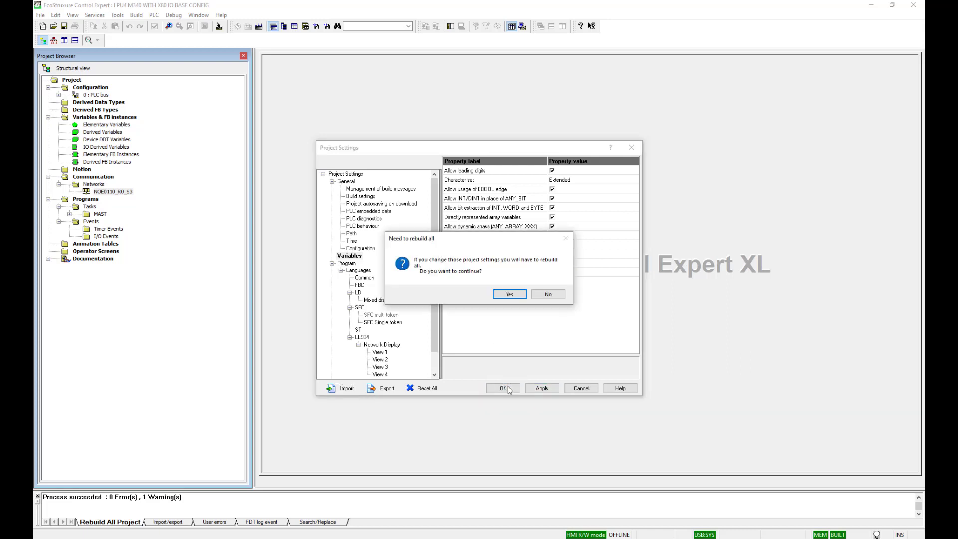
click(512, 294)
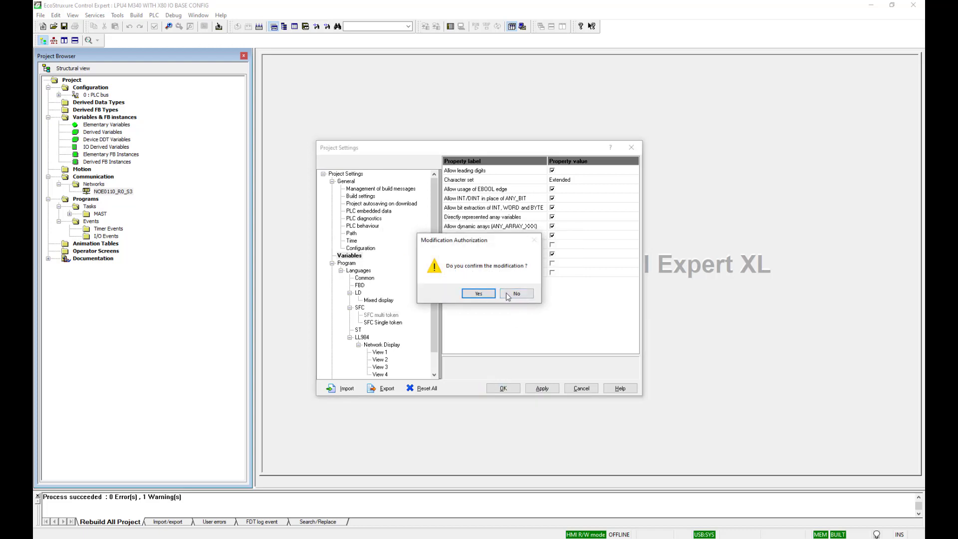
Confirm the settings modification and run Rebuild All Project.
click(478, 295)
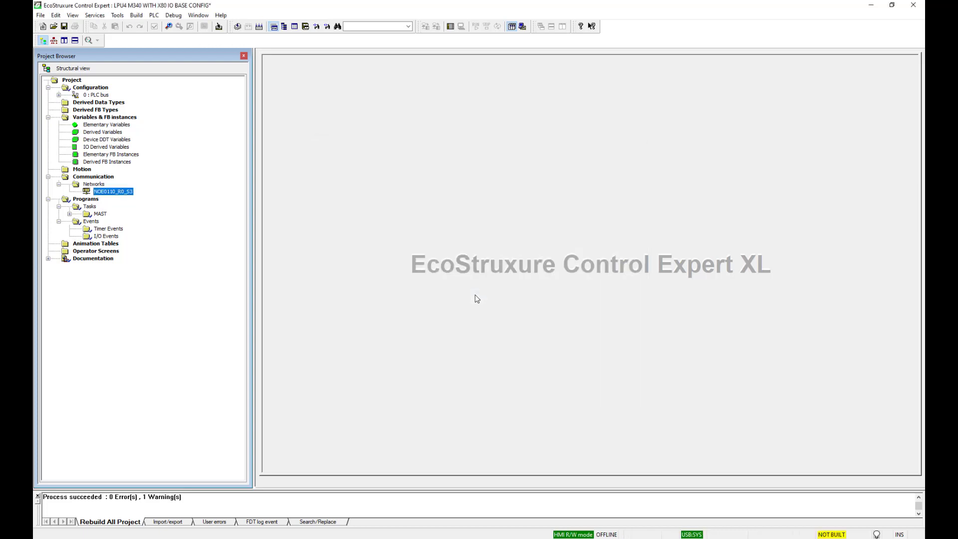
click(136, 15)
click(166, 59)
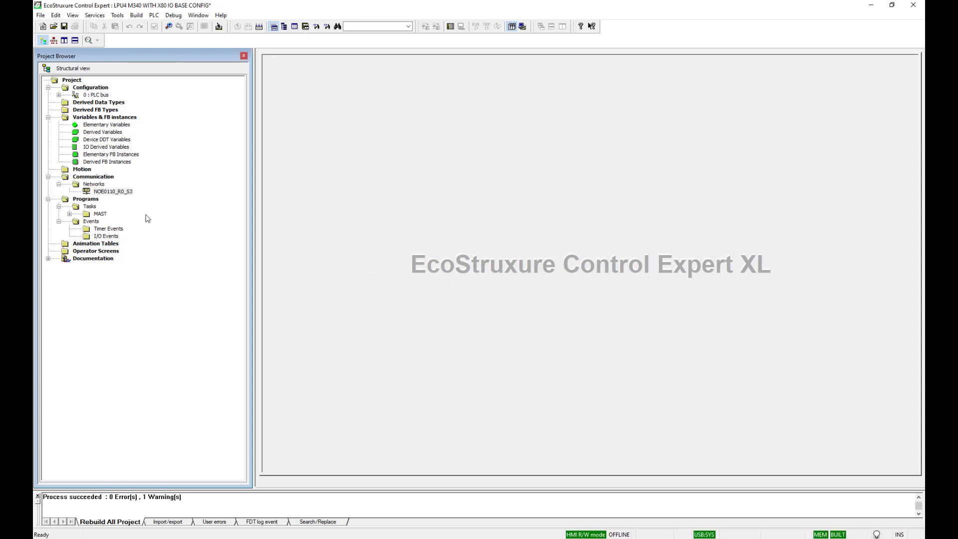
Import the lpu4 m580 conversion XPG into Tasks without saving first, confirming the change.
click(88, 208)
right_click(88, 208)
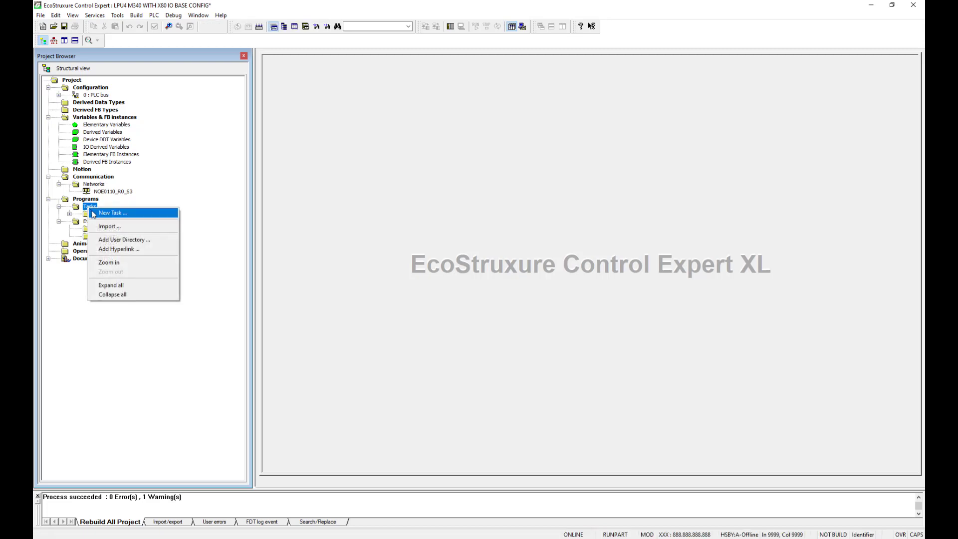
click(114, 228)
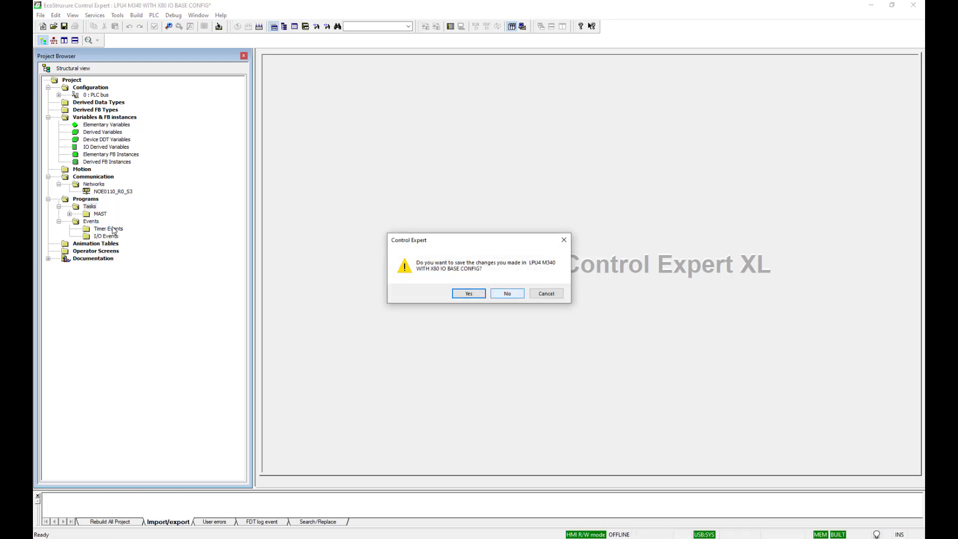
click(505, 293)
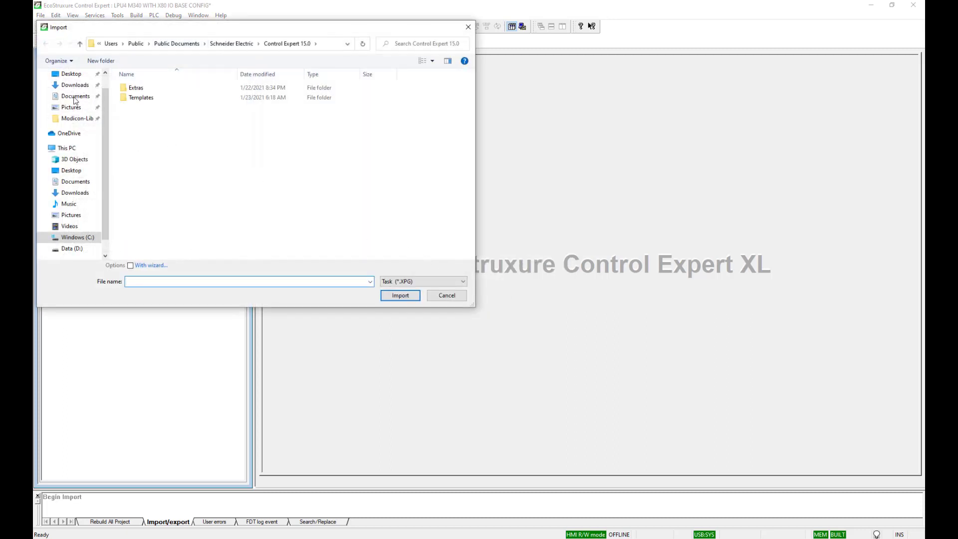
click(75, 97)
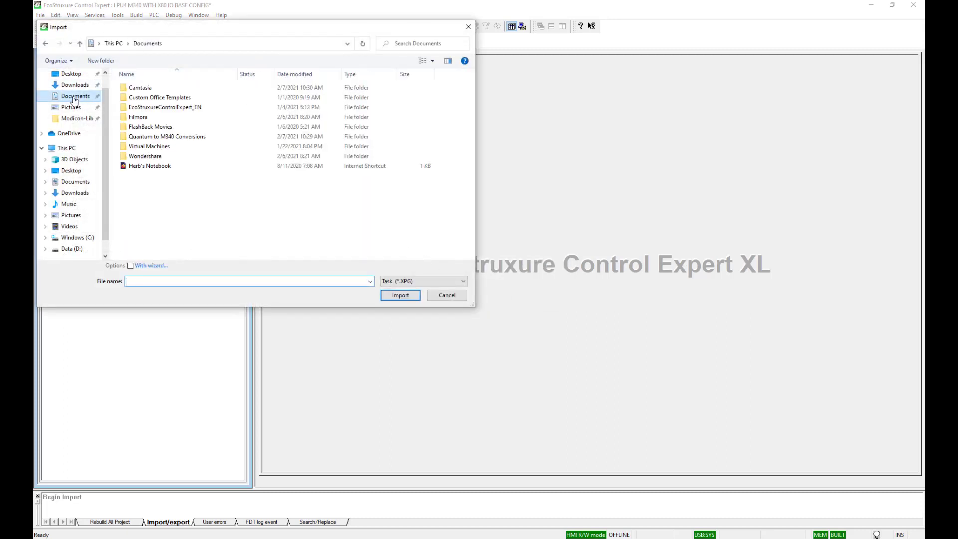
double_click(159, 136)
double_click(136, 97)
double_click(185, 99)
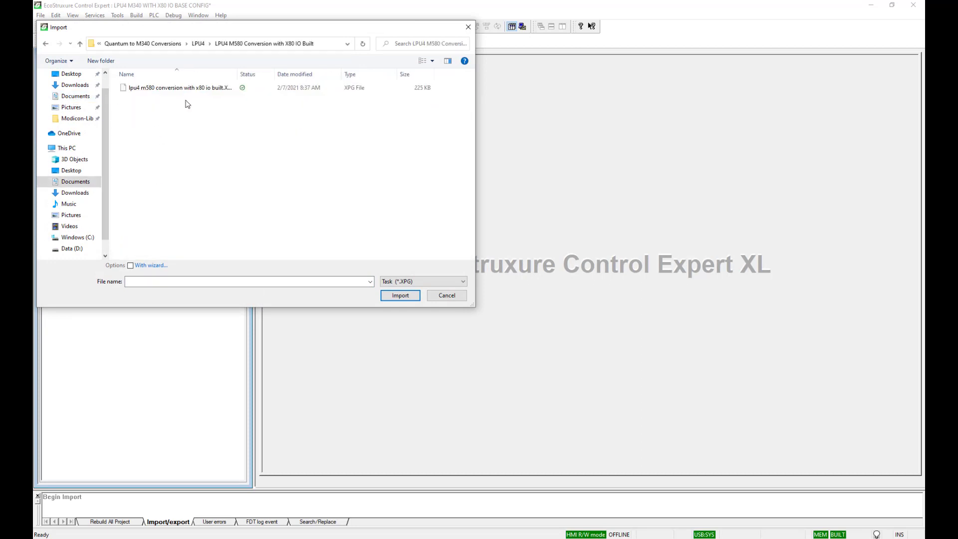
click(181, 89)
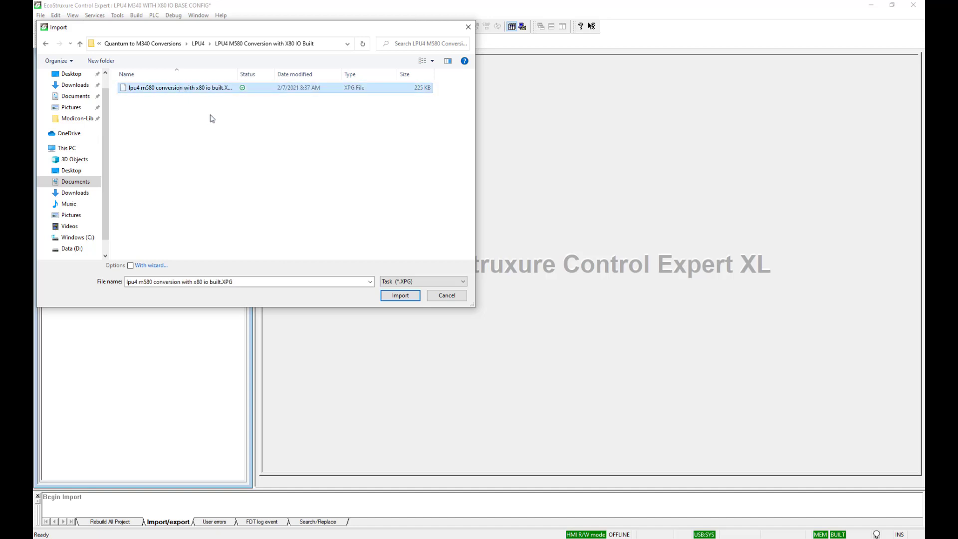
click(399, 296)
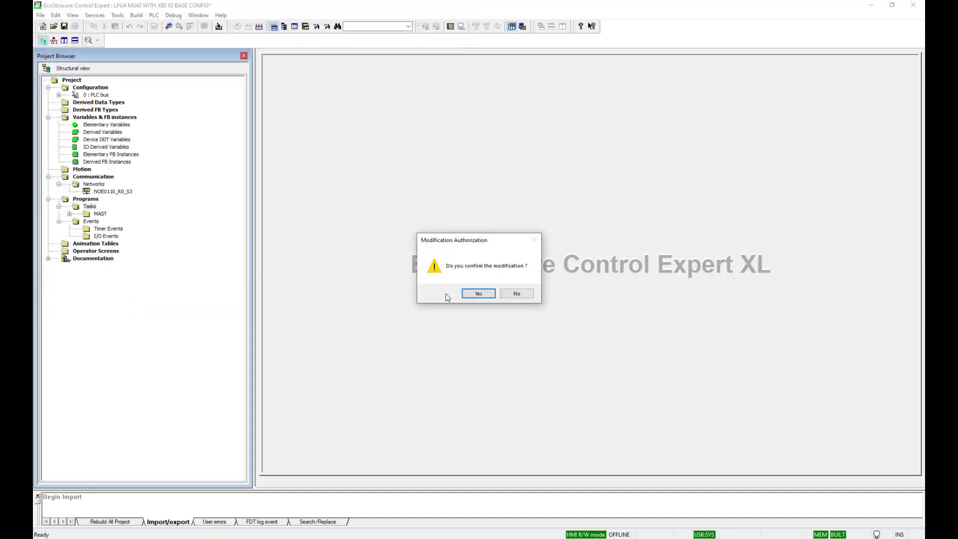
click(482, 295)
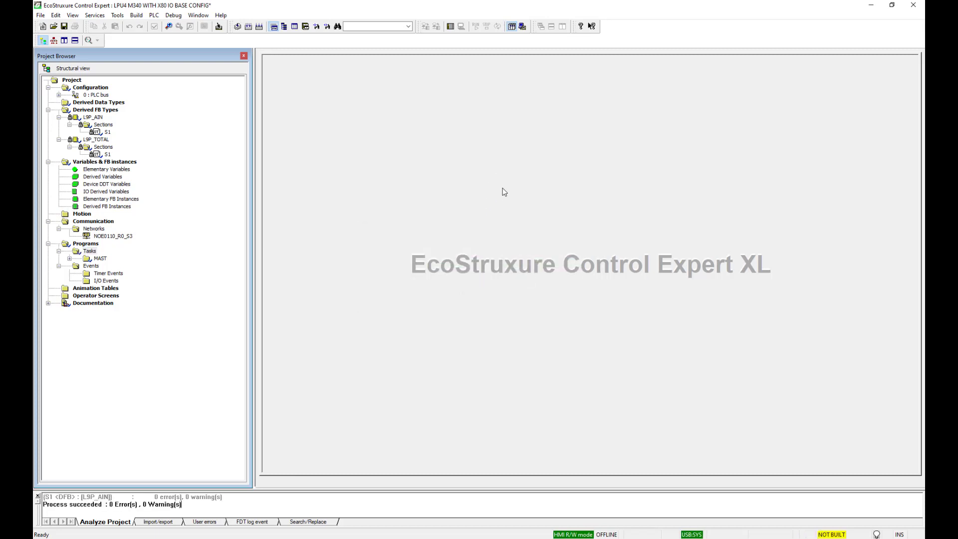
Rebuild All Project, confirming both the modified sections and the complete rebuild.
click(141, 15)
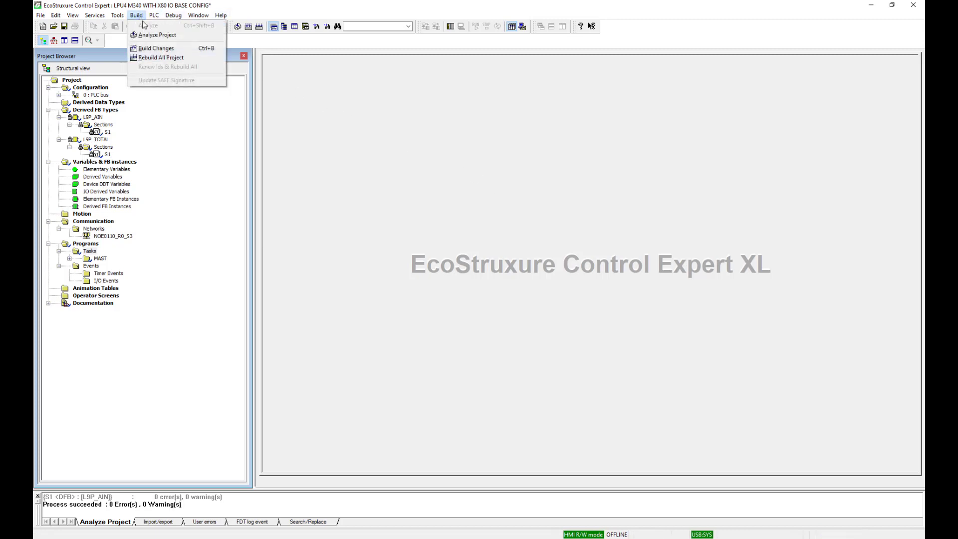
click(160, 57)
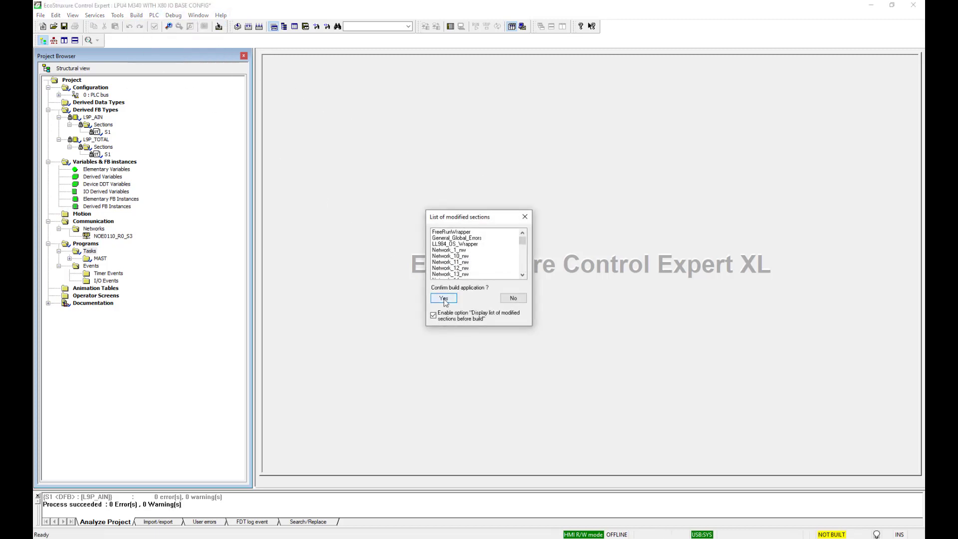
click(444, 298)
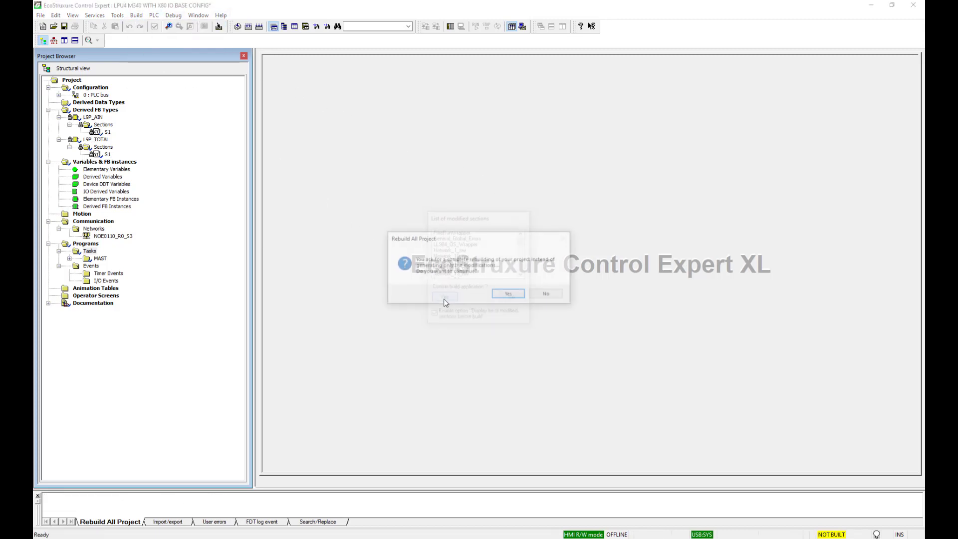
click(506, 295)
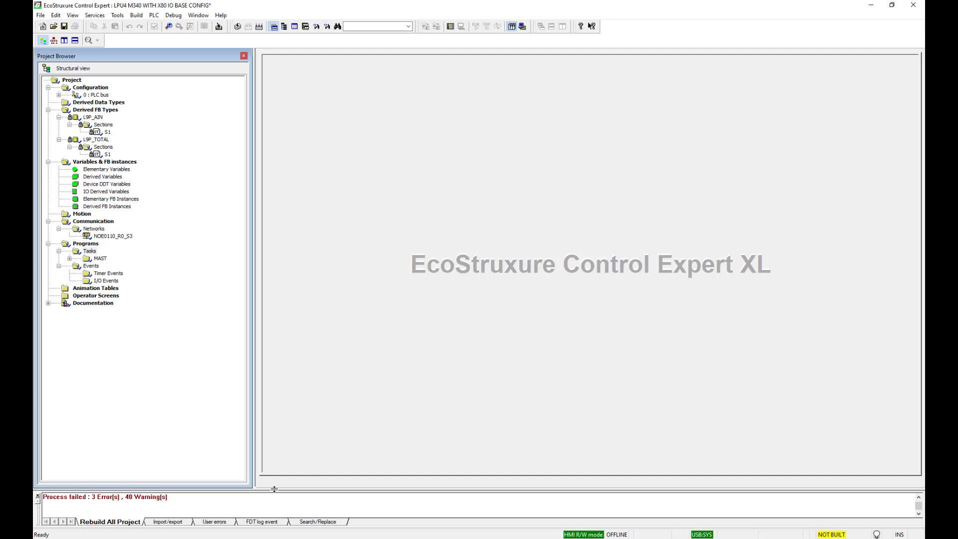
Enlarge the build output pane to show the Network_4 L9_STAT not-found errors.
drag(274, 489, 291, 459)
scroll(209, 476, up, 10)
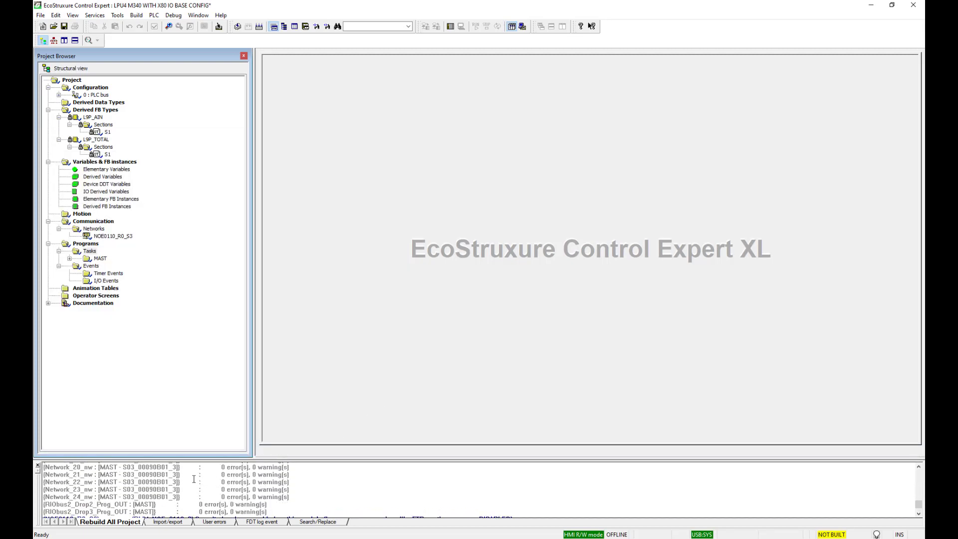
scroll(194, 479, up, 5)
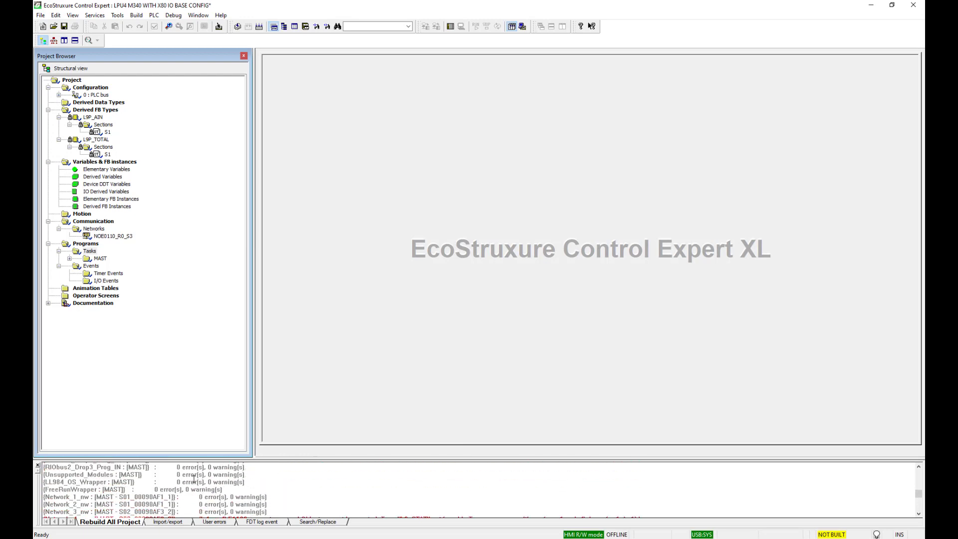
scroll(280, 486, down, 1)
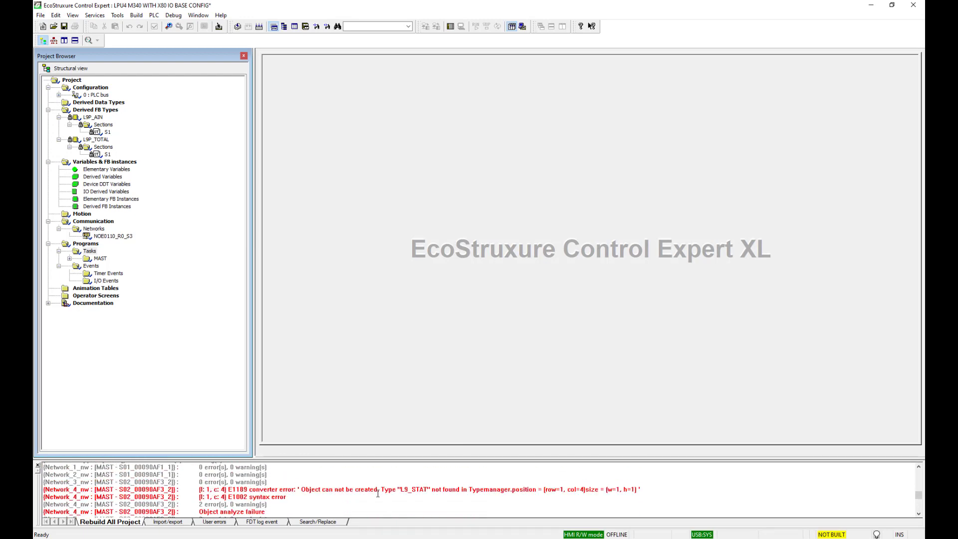
Open Network_4_nw from its error line and inspect the invalid L9_STAT block.
double_click(351, 490)
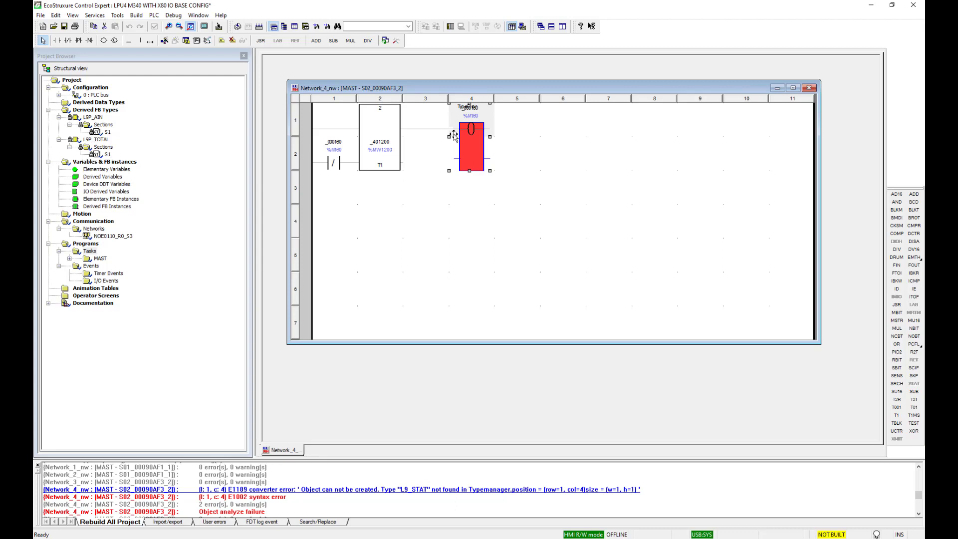
mouse_move(455, 138)
mouse_move(414, 138)
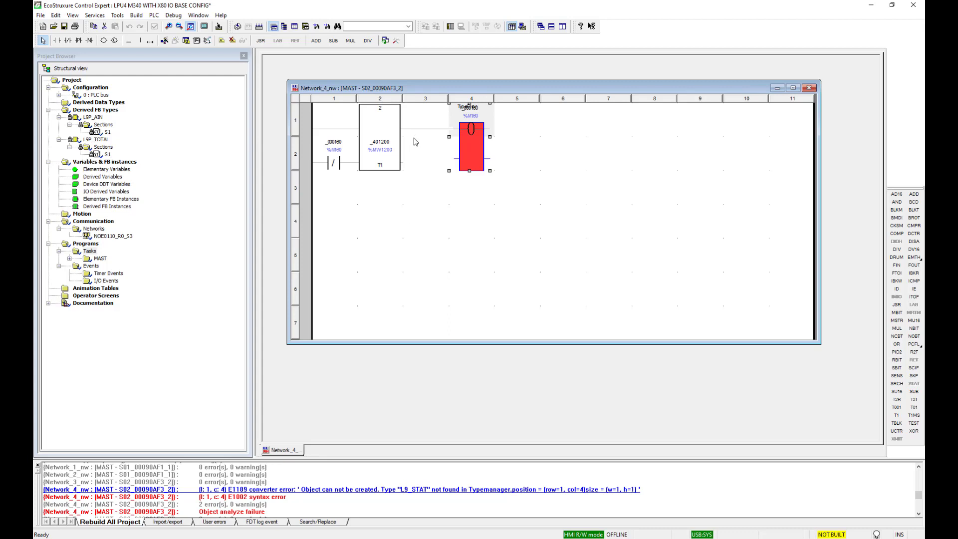